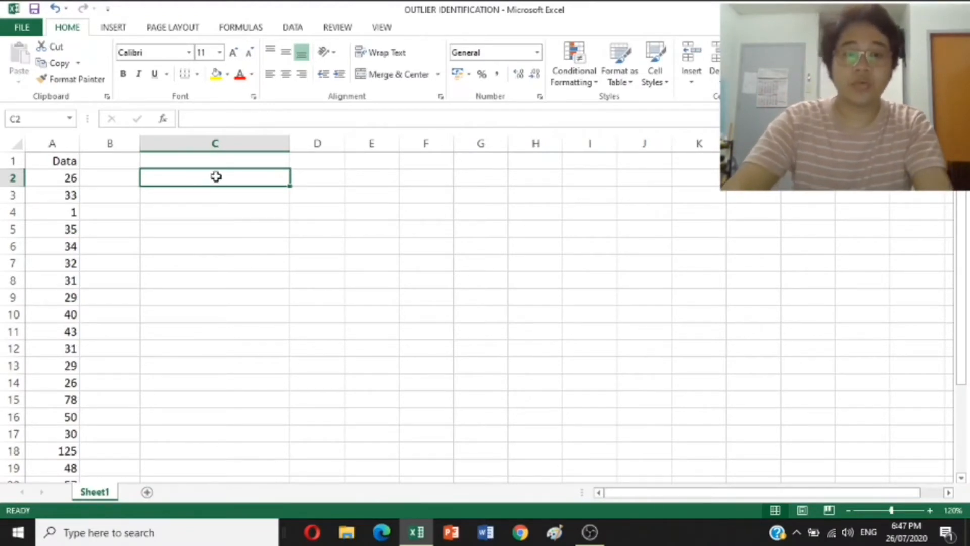
# Step: Enter the labels QUARTILE 1, QUARTILE 3 and IRQ in cells C2, C3 and C4
pyautogui.write('QUARTIL')
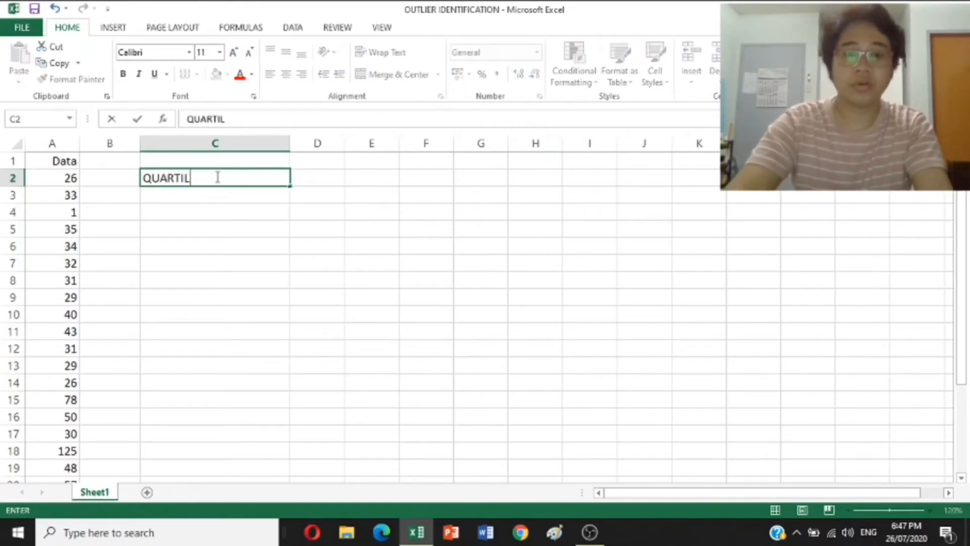
pyautogui.write('E 1')
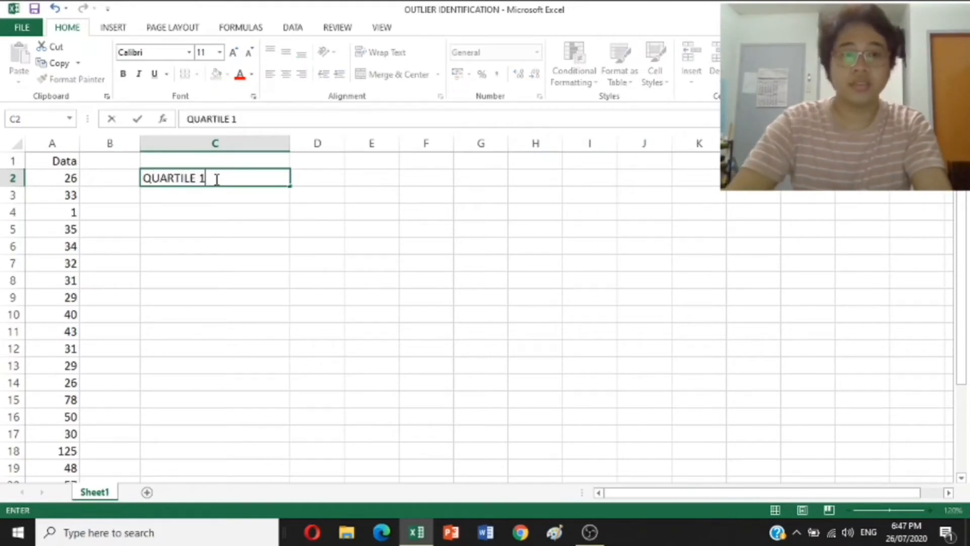
pyautogui.click(206, 197)
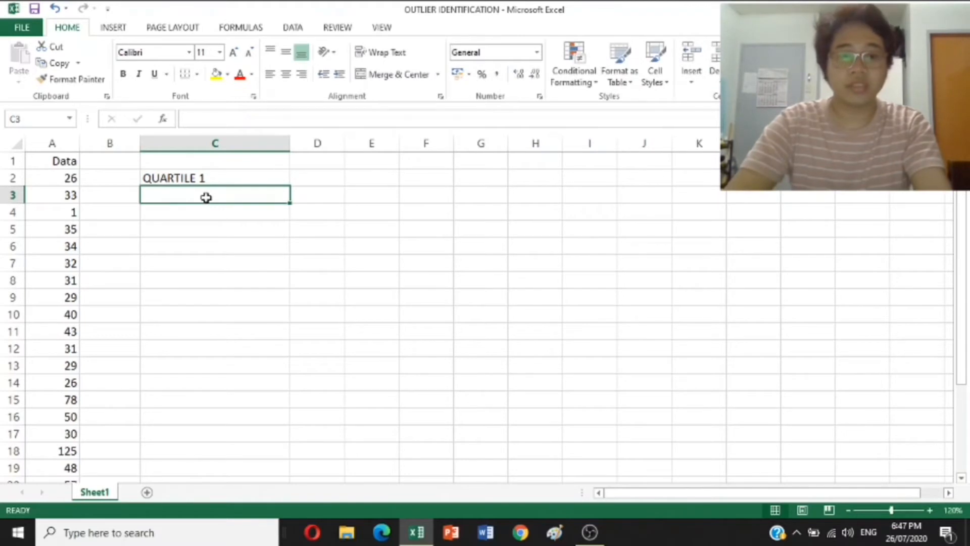
pyautogui.write('QUARTI')
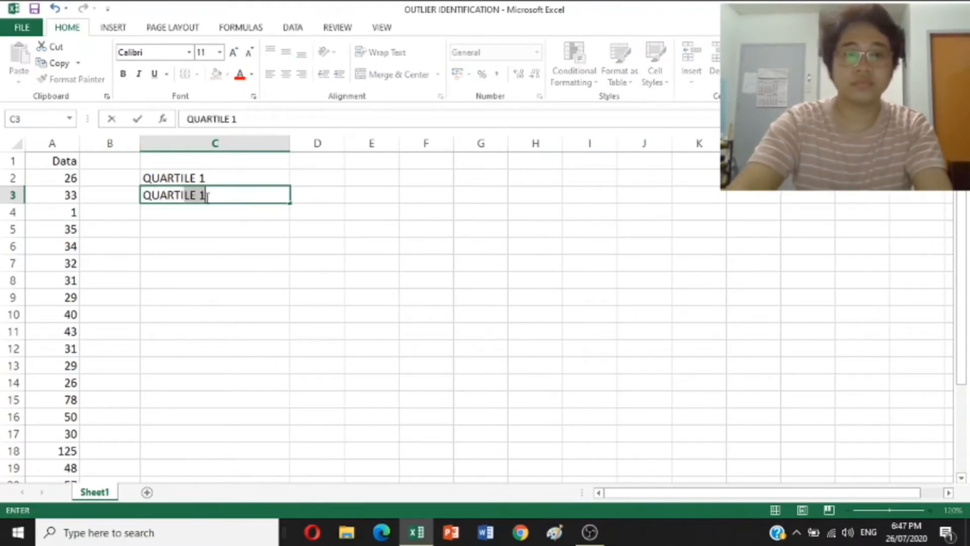
pyautogui.write('LE ')
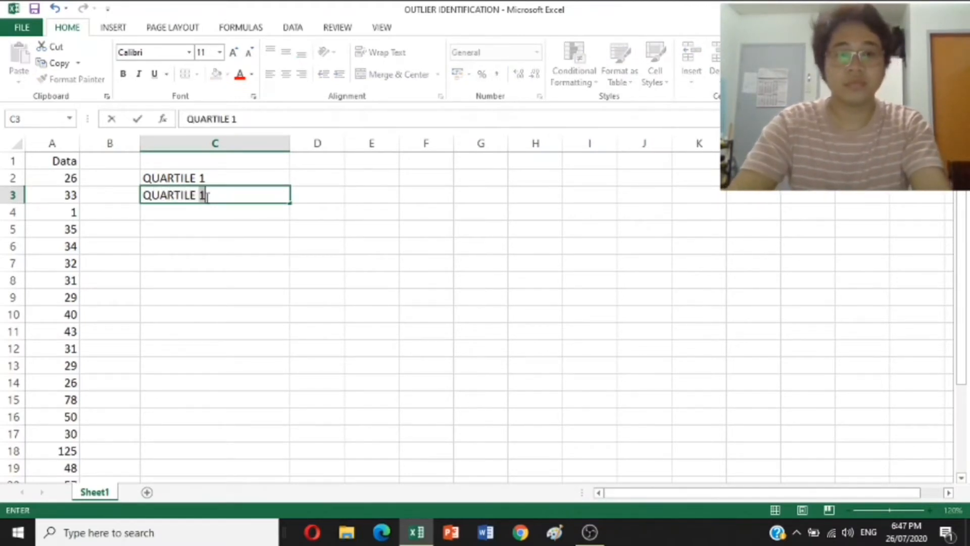
pyautogui.write('3')
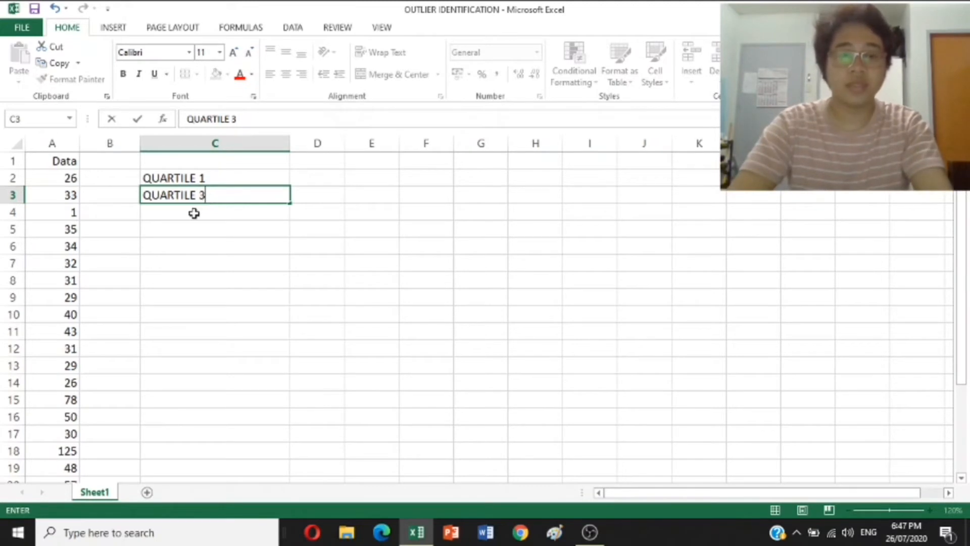
pyautogui.press('Return')
pyautogui.write('IRQ')
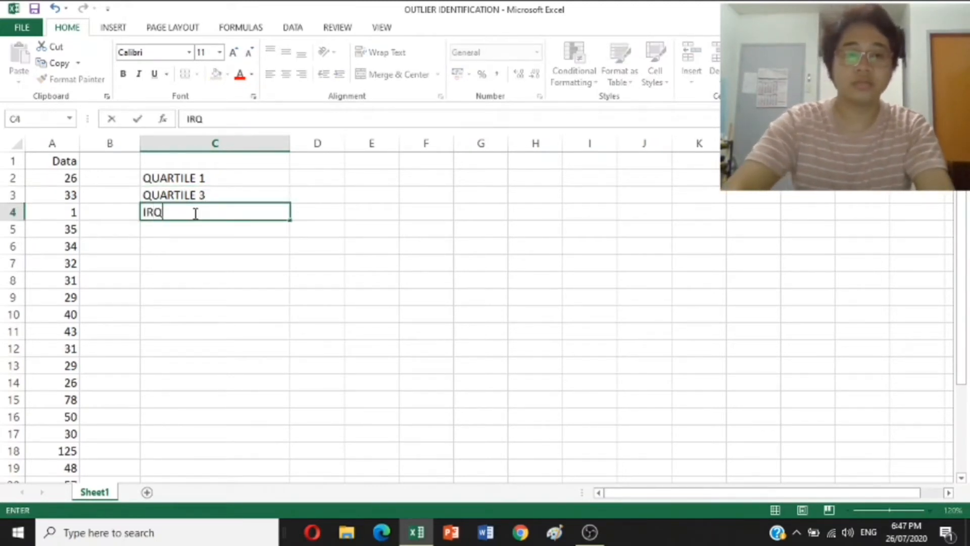
# Step: Enter the labels UPPER BOUND in cell C6 and LOWER BOUND in cell C7
pyautogui.click(178, 246)
pyautogui.write('UPPE')
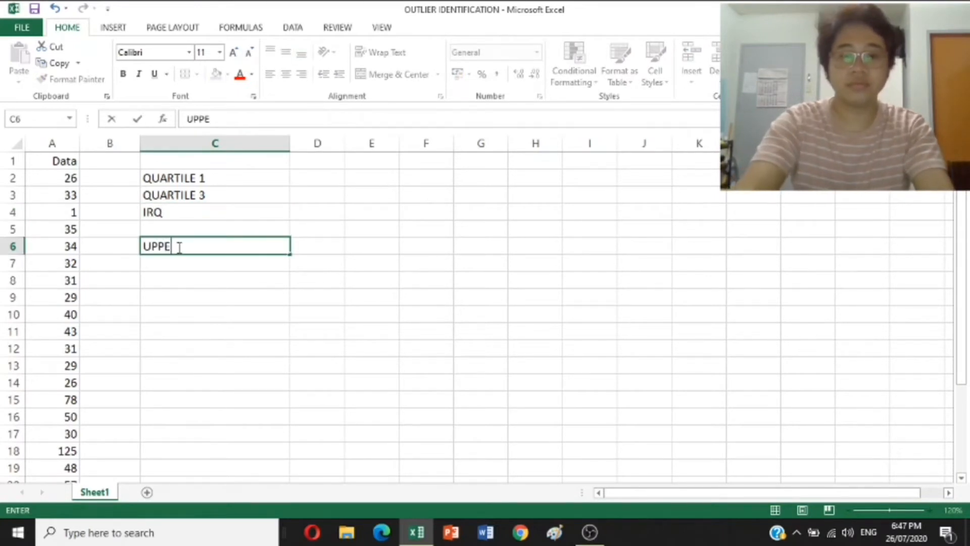
pyautogui.write('R BOUND')
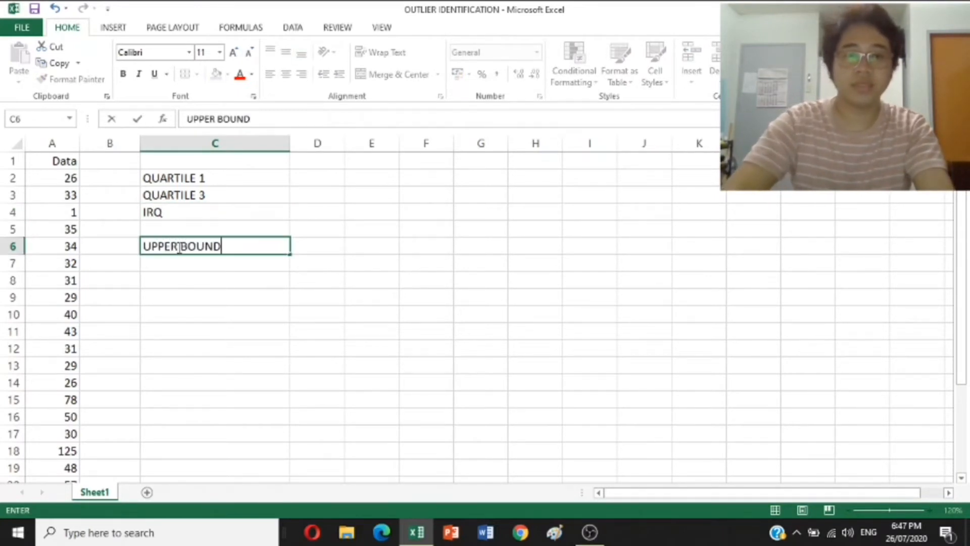
pyautogui.click(171, 267)
pyautogui.write('LOW')
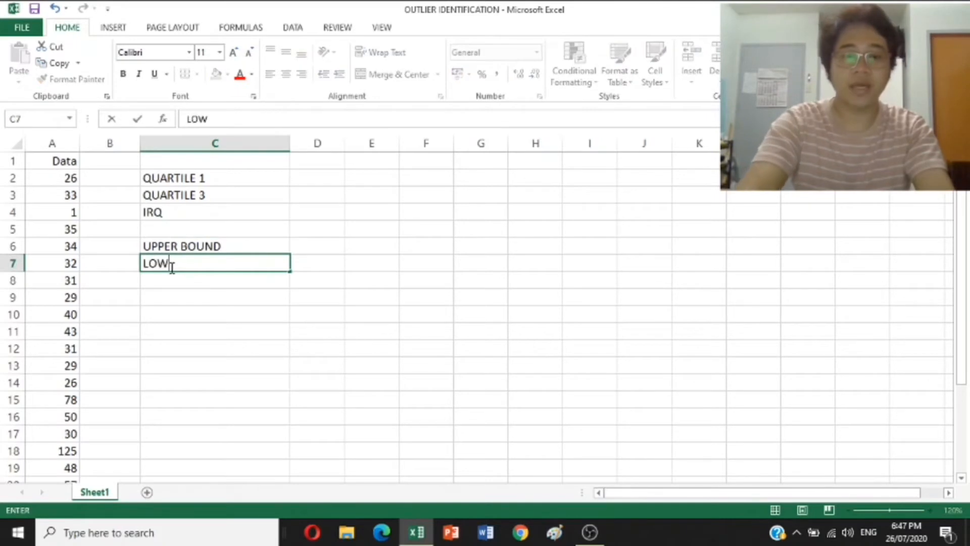
pyautogui.write('ER BOUND')
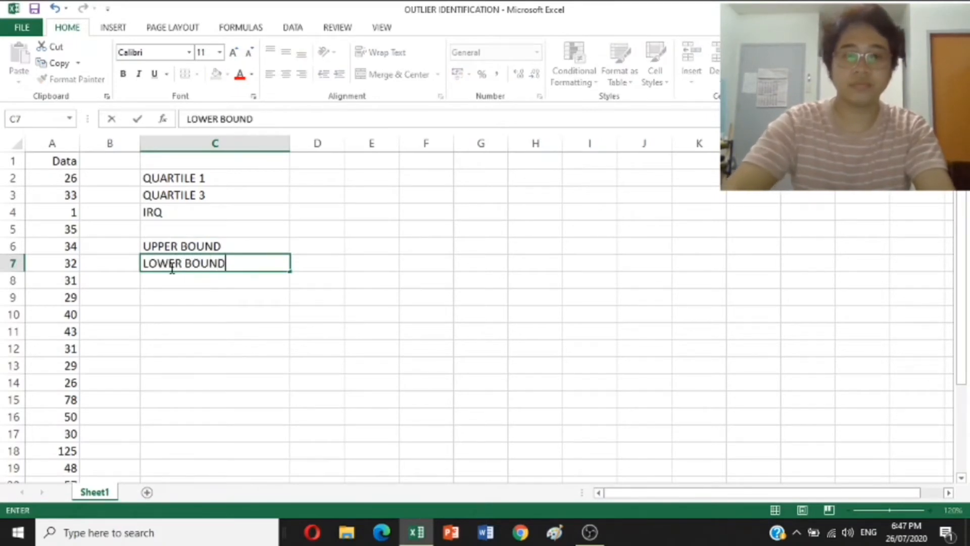
# Step: Start a formula in cell D2, searching the functions for QUARTILE and inserting QUARTILE.INC
pyautogui.click(303, 174)
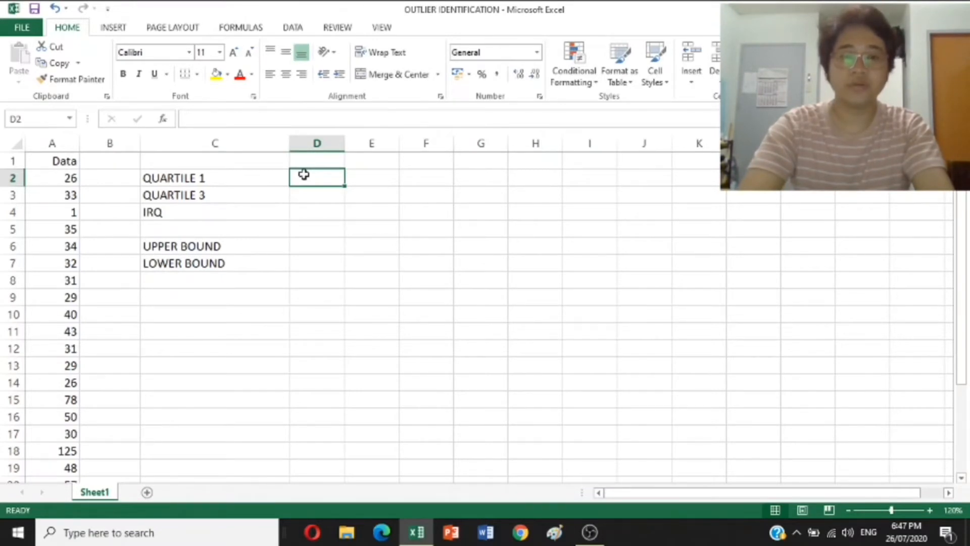
pyautogui.write('=')
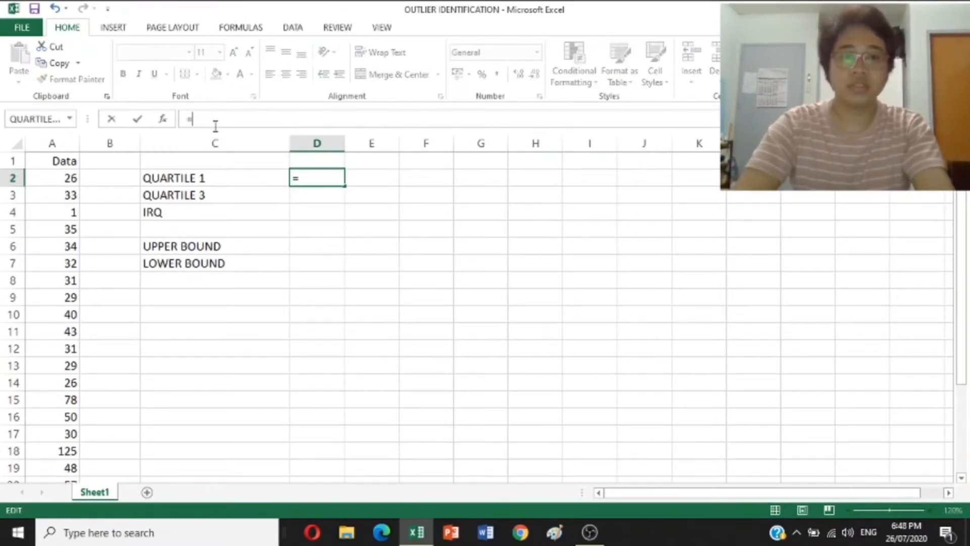
pyautogui.click(166, 124)
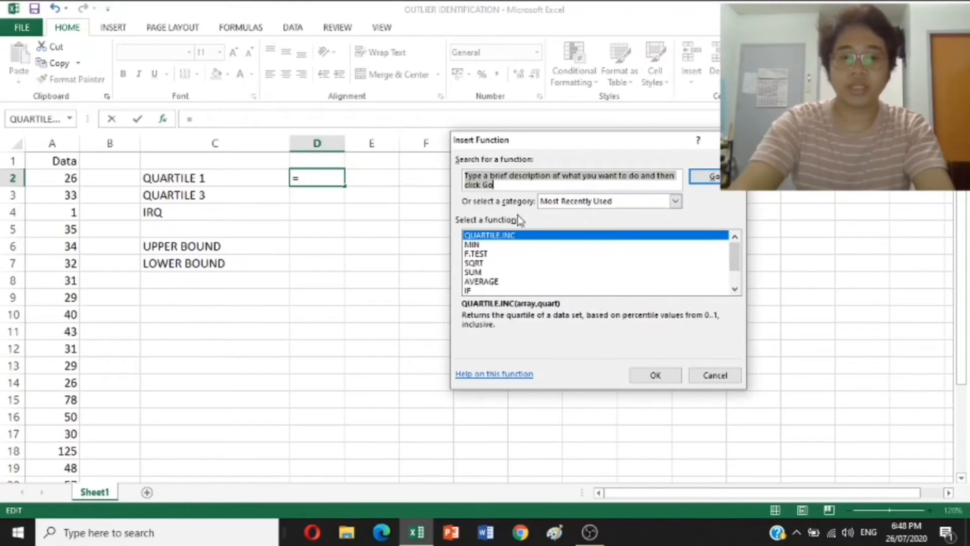
pyautogui.write('QUAR')
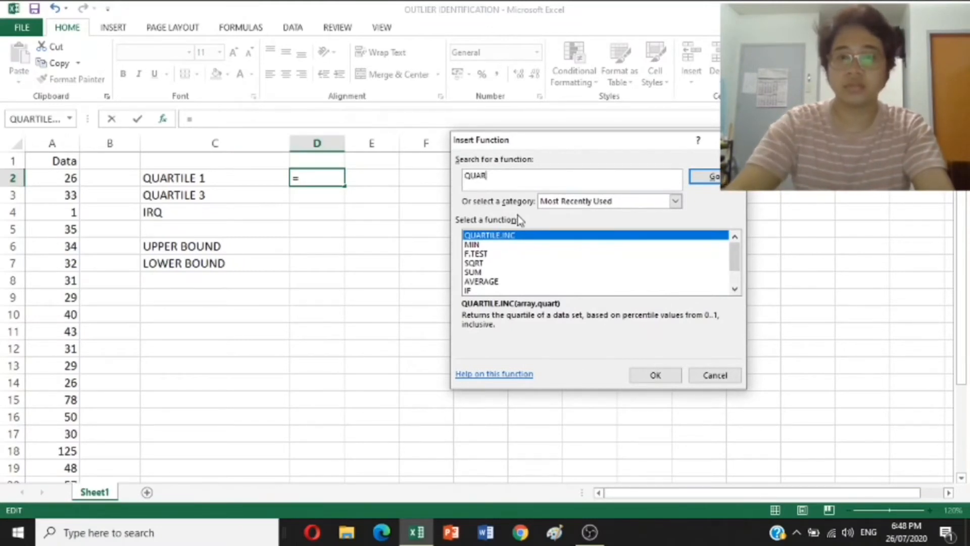
pyautogui.write('TILE')
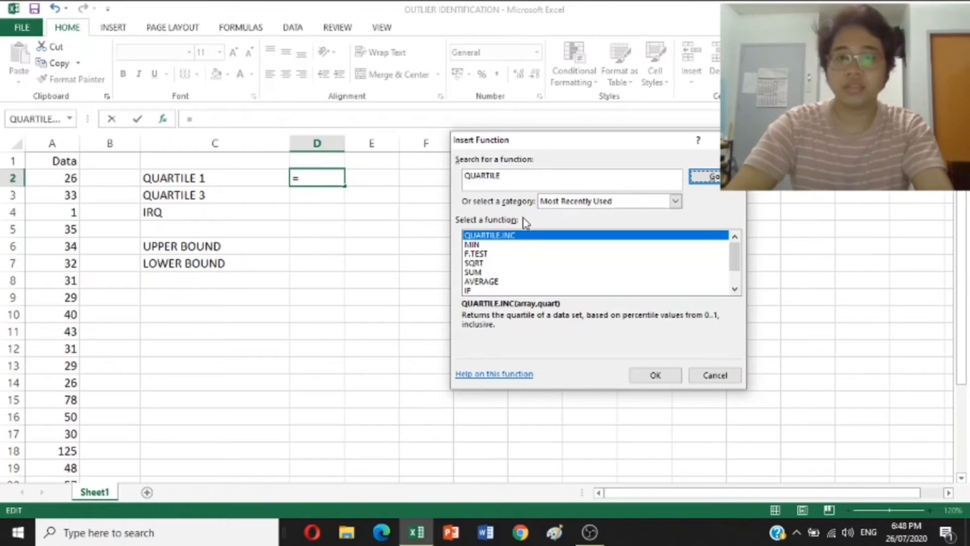
pyautogui.press('Return')
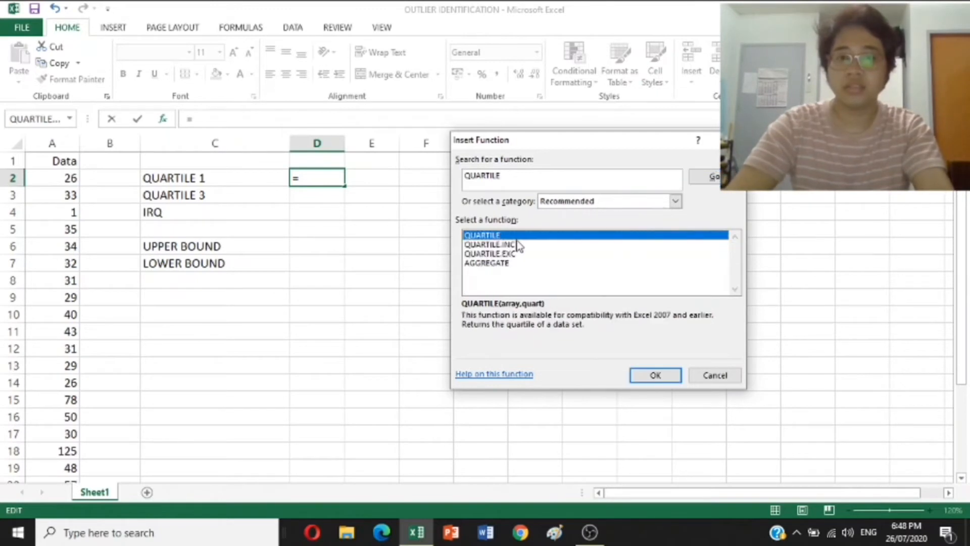
pyautogui.doubleClick(513, 247)
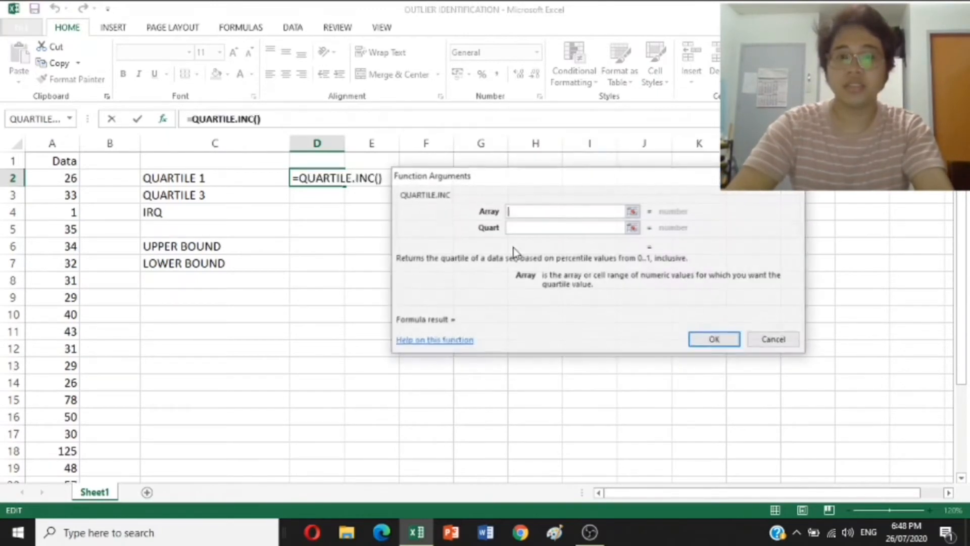
# Step: Complete the QUARTILE.INC formula in D2 with array A2:A26 and quart 1
pyautogui.click(66, 179)
pyautogui.hotkey('shift', 'Down')
pyautogui.hotkey('shift', 'Down')
pyautogui.hotkey('shift', 'Down')
pyautogui.hotkey('shift', 'Down')
pyautogui.hotkey('shift', 'Down')
pyautogui.hotkey('shift', 'Down')
pyautogui.hotkey('shift', 'Down')
pyautogui.hotkey('shift', 'Down')
pyautogui.hotkey('shift', 'Down')
pyautogui.hotkey('shift', 'Down')
pyautogui.hotkey('shift', 'Down')
pyautogui.hotkey('shift', 'Down')
pyautogui.hotkey('shift', 'Down')
pyautogui.hotkey('shift', 'Down')
pyautogui.hotkey('shift', 'Down')
pyautogui.hotkey('shift', 'Down')
pyautogui.hotkey('shift', 'Down')
pyautogui.hotkey('shift', 'Down')
pyautogui.hotkey('shift', 'Down')
pyautogui.hotkey('shift', 'Down')
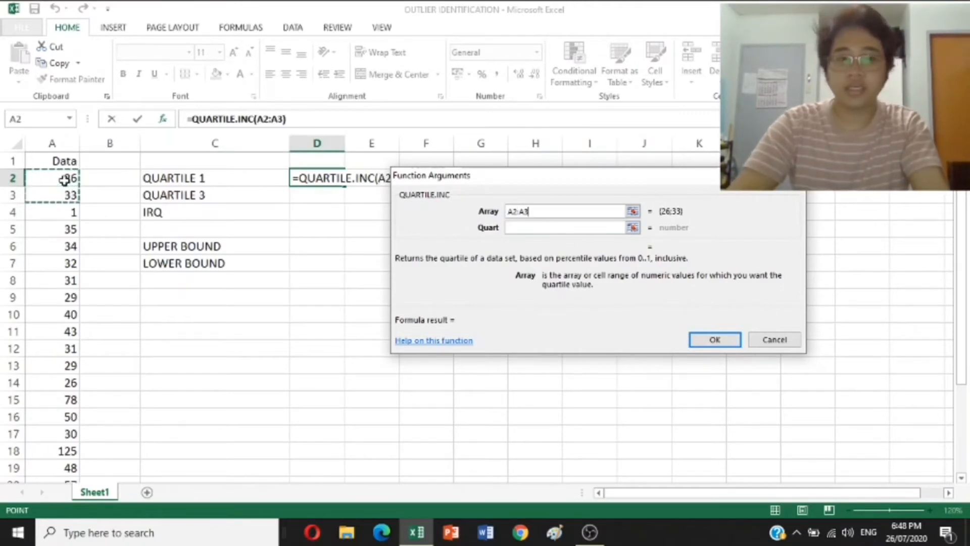
pyautogui.hotkey('shift', 'Down')
pyautogui.hotkey('shift', 'Down')
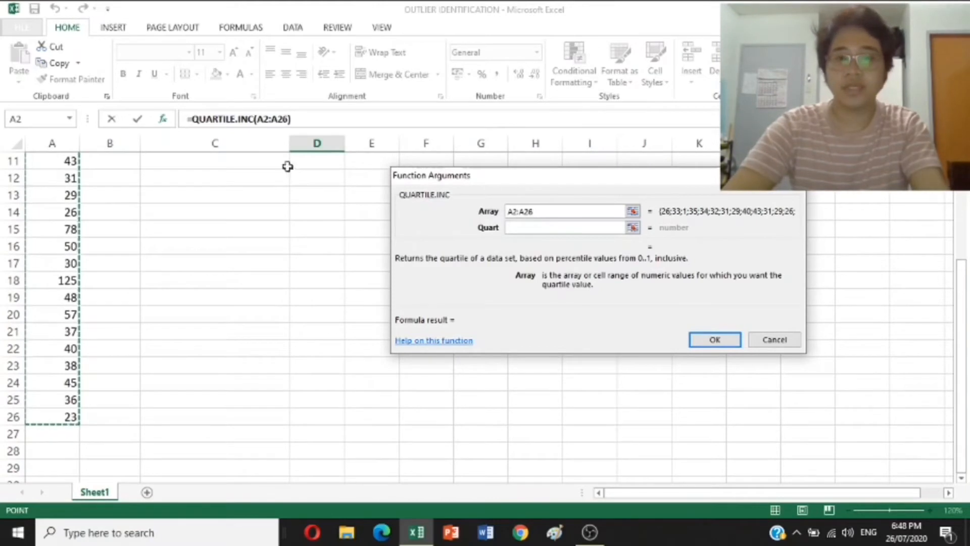
pyautogui.click(533, 227)
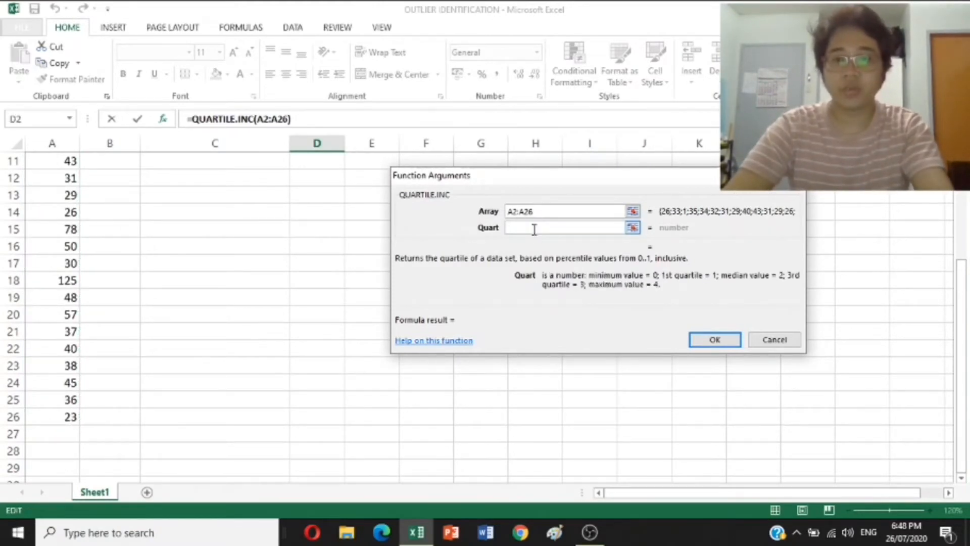
pyautogui.write('1')
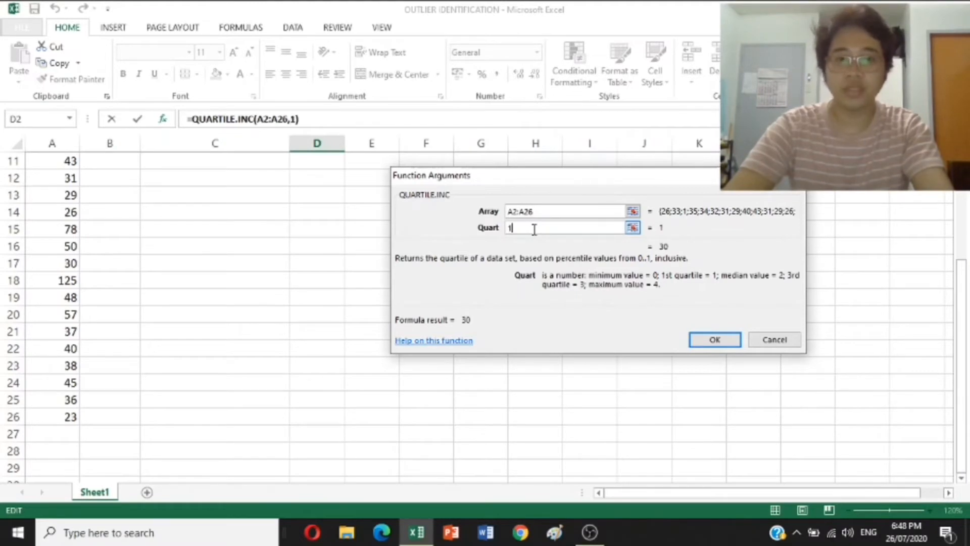
pyautogui.click(711, 339)
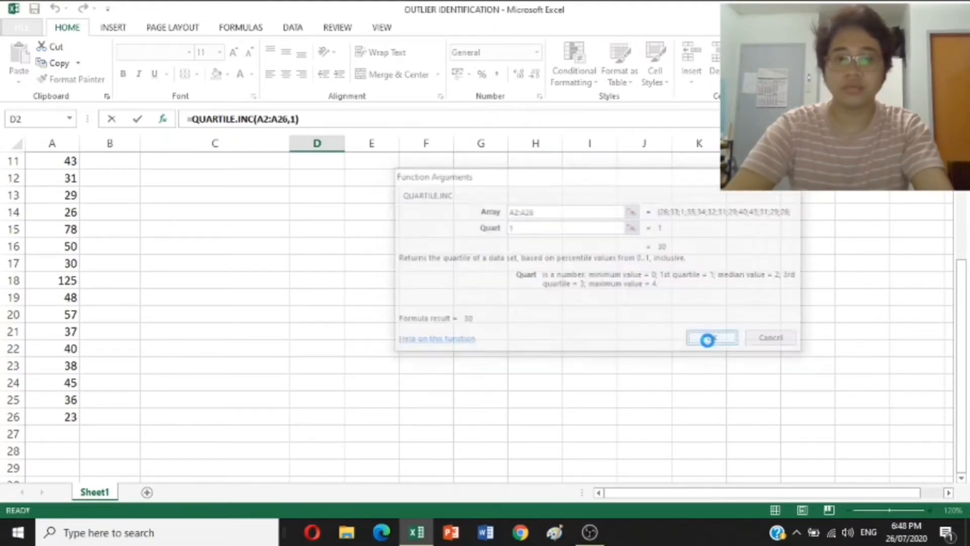
# Step: Start a formula in cell D3 beside QUARTILE 3 and insert the QUARTILE.INC function
pyautogui.click(317, 176)
pyautogui.write('=')
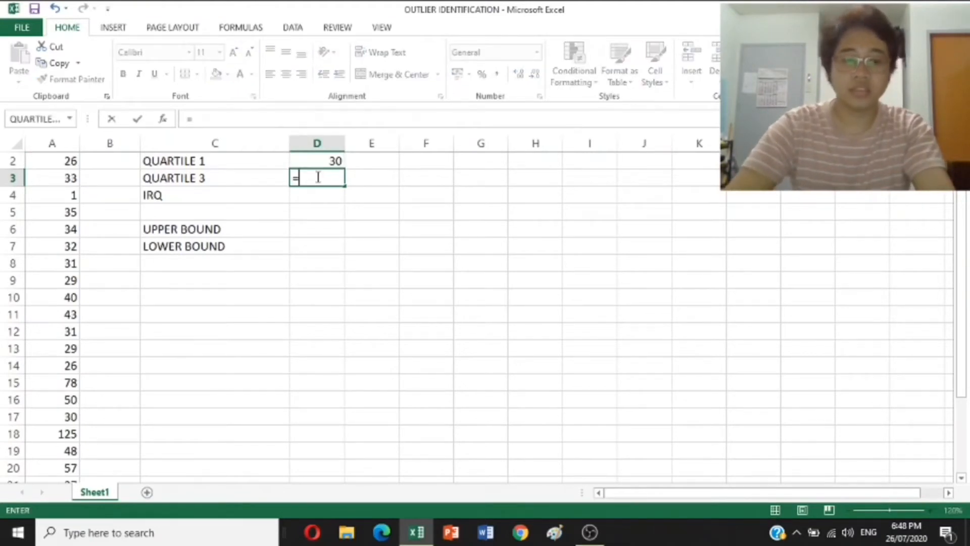
pyautogui.click(240, 117)
pyautogui.click(162, 119)
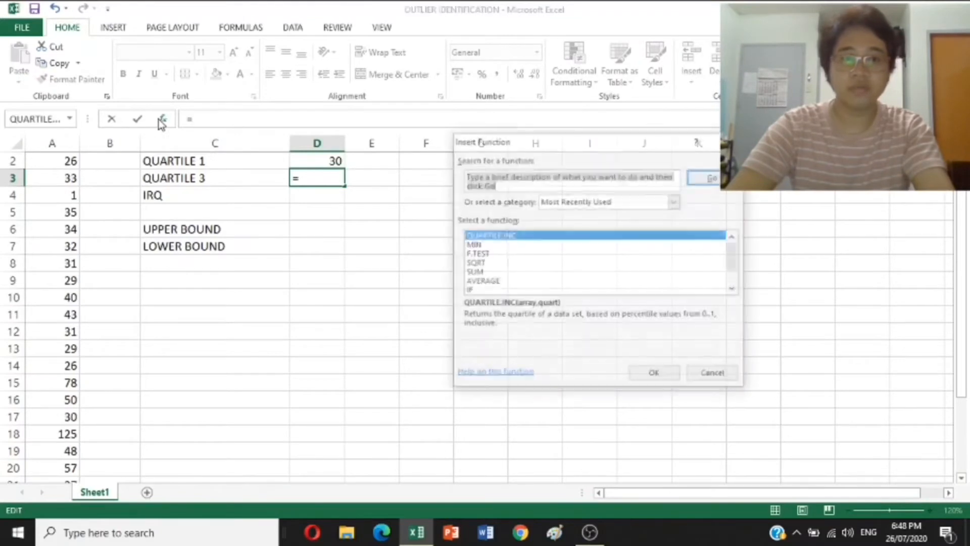
pyautogui.click(508, 236)
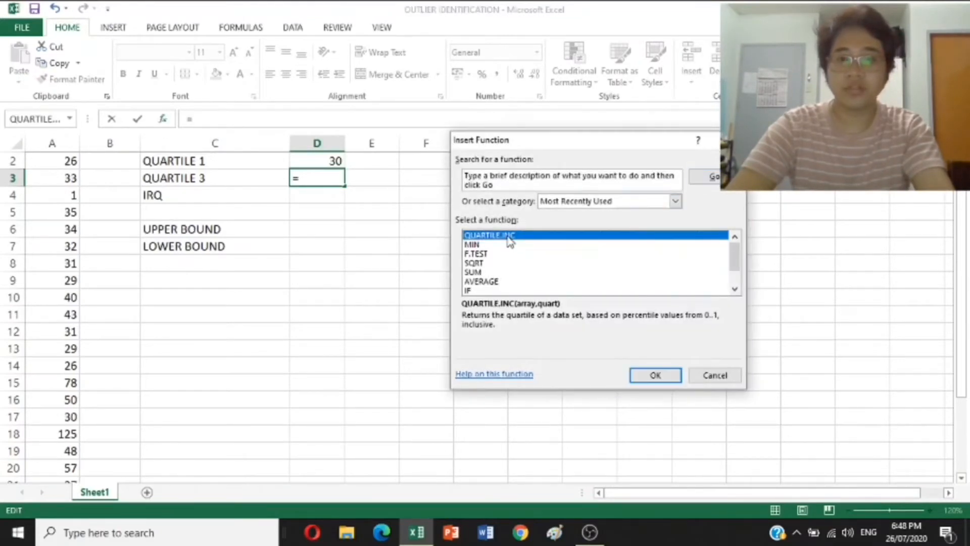
pyautogui.click(665, 377)
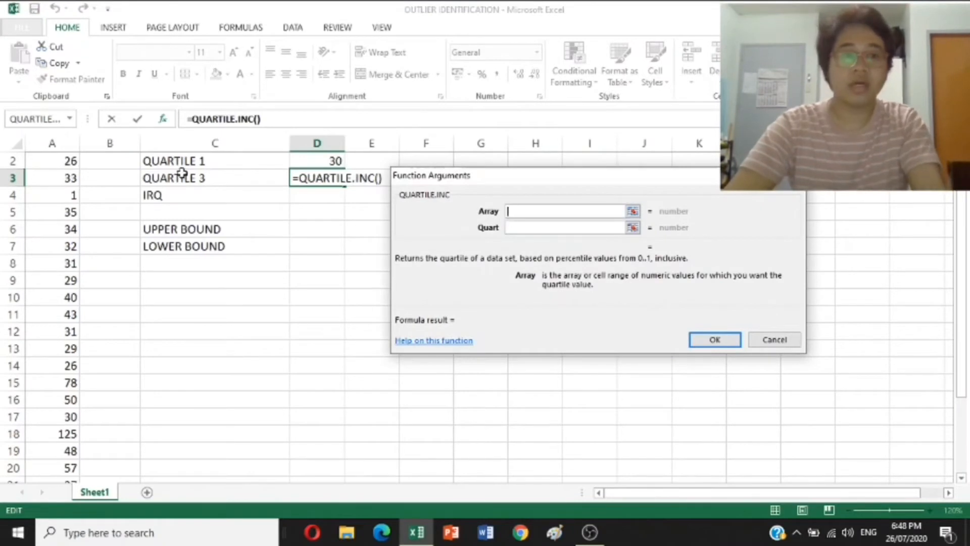
# Step: Complete the QUARTILE.INC formula in D3 with array A2:A26 and quart 3
pyautogui.click(71, 165)
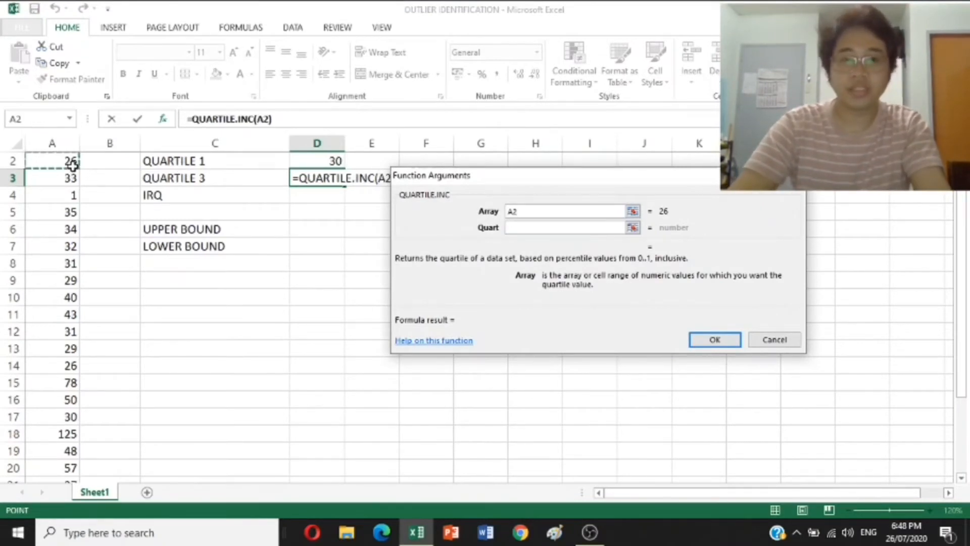
pyautogui.scroll(1, 72, 167)
pyautogui.click(73, 166)
pyautogui.press('Down')
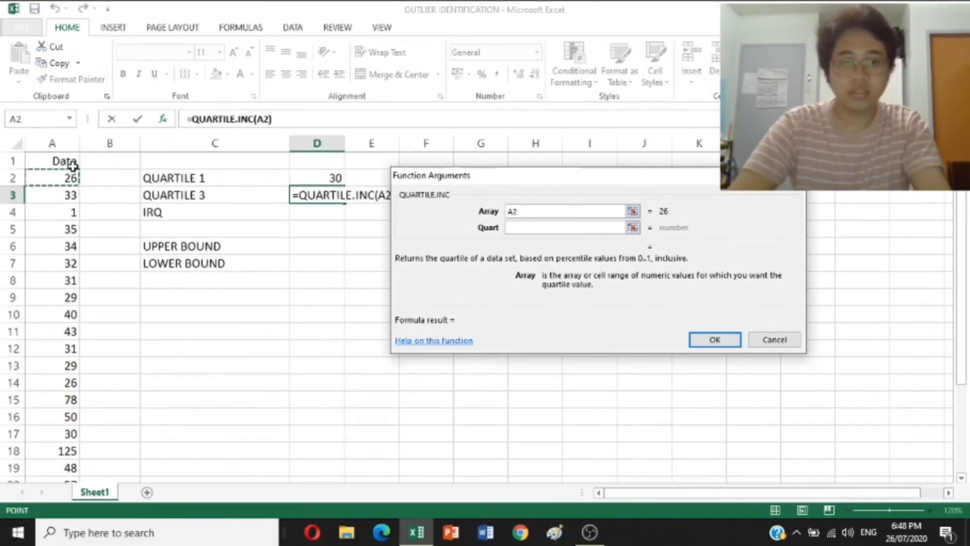
pyautogui.hotkey('shift', 'Down')
pyautogui.hotkey('shift', 'Down')
pyautogui.hotkey('shift', 'Down')
pyautogui.hotkey('shift', 'Down')
pyautogui.hotkey('shift', 'Down')
pyautogui.hotkey('shift', 'Down')
pyautogui.hotkey('shift', 'Down')
pyautogui.hotkey('shift', 'Down')
pyautogui.hotkey('shift', 'Down')
pyautogui.hotkey('shift', 'Down')
pyautogui.hotkey('shift', 'Down')
pyautogui.hotkey('shift', 'Down')
pyautogui.hotkey('shift', 'Down')
pyautogui.hotkey('shift', 'Down')
pyautogui.hotkey('shift', 'Down')
pyautogui.hotkey('shift', 'Down')
pyautogui.hotkey('shift', 'Down')
pyautogui.hotkey('shift', 'Down')
pyautogui.hotkey('shift', 'Down')
pyautogui.hotkey('shift', 'Down')
pyautogui.hotkey('shift', 'Down')
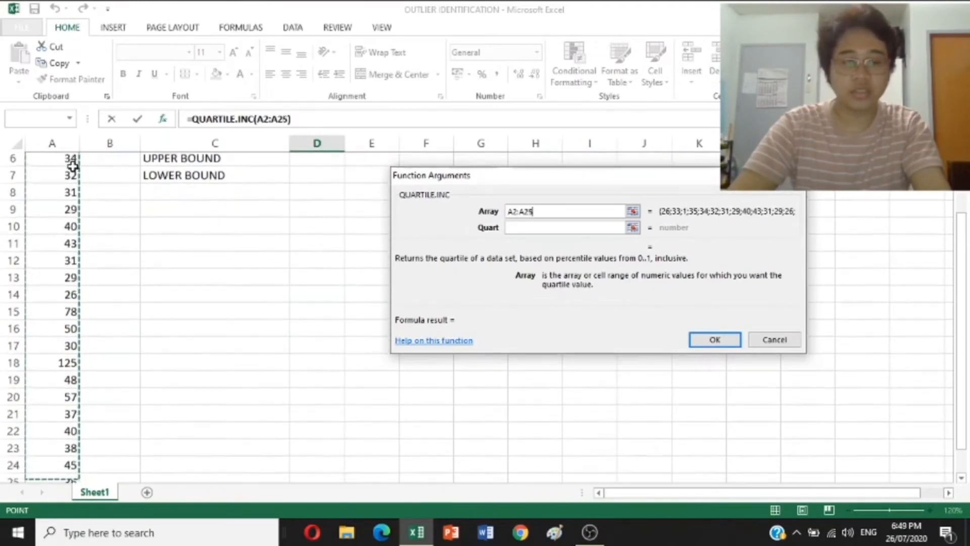
pyautogui.hotkey('shift', 'Down')
pyautogui.hotkey('shift', 'Down')
pyautogui.hotkey('shift', 'Up')
pyautogui.hotkey('shift', 'Up')
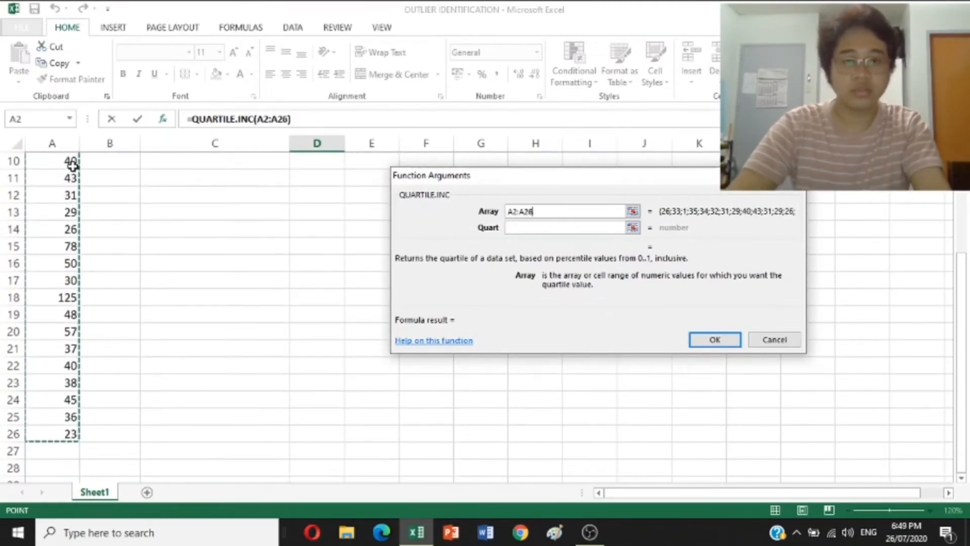
pyautogui.click(548, 230)
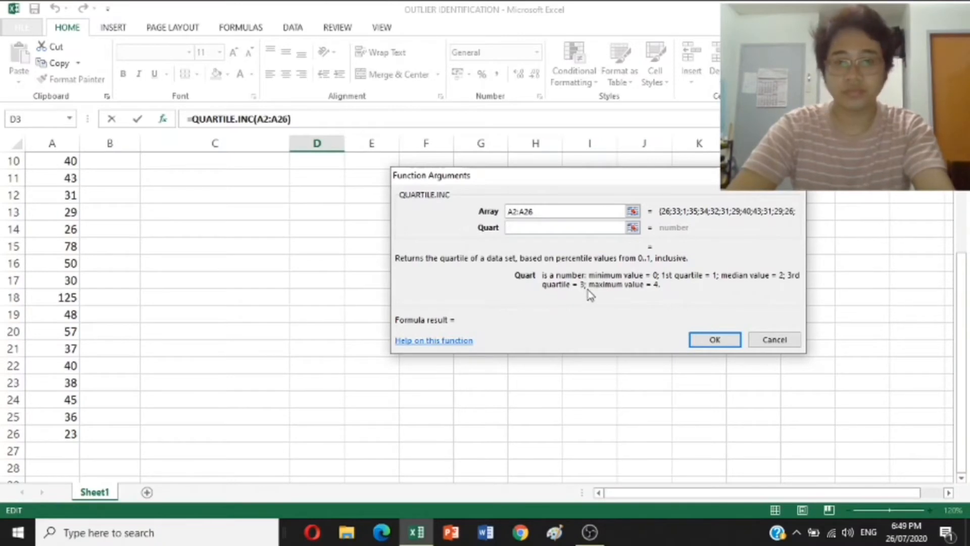
pyautogui.write('3')
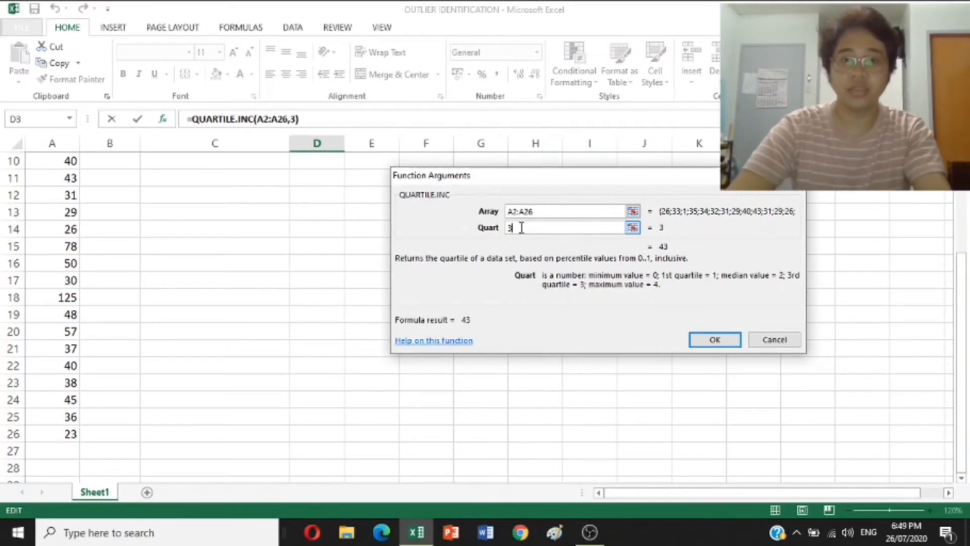
pyautogui.click(714, 338)
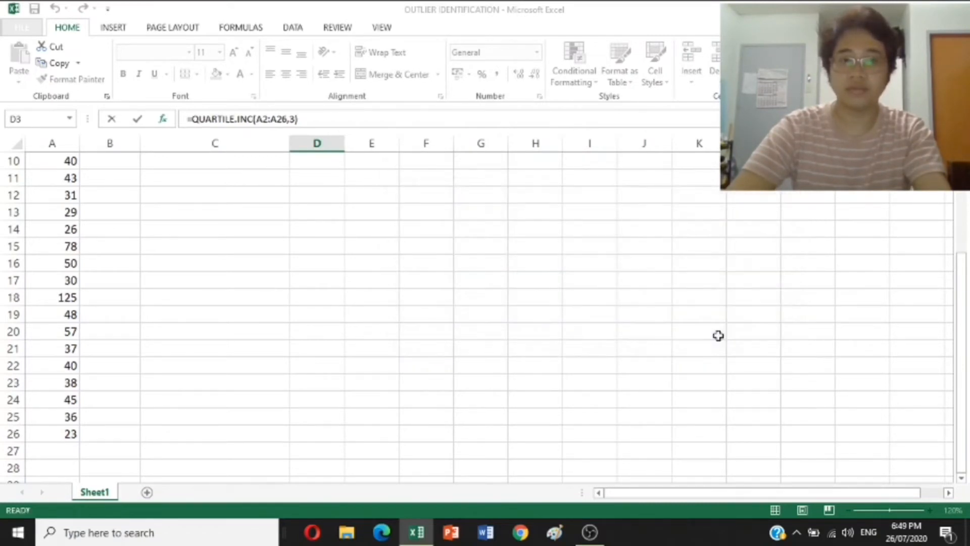
pyautogui.moveTo(964, 280); pyautogui.dragTo(963, 242)
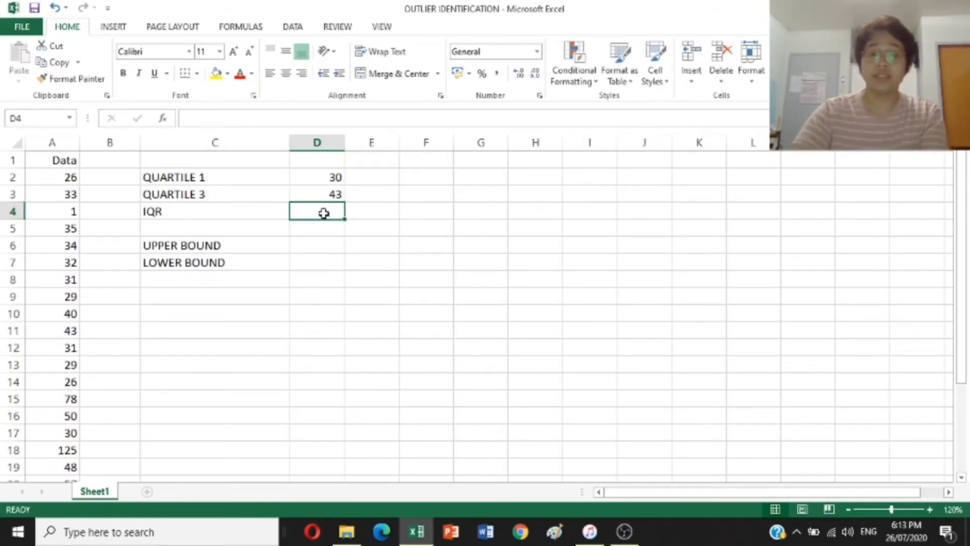
# Step: Calculate the IQR in cell D4 with the formula =D3-D2
pyautogui.write('=')
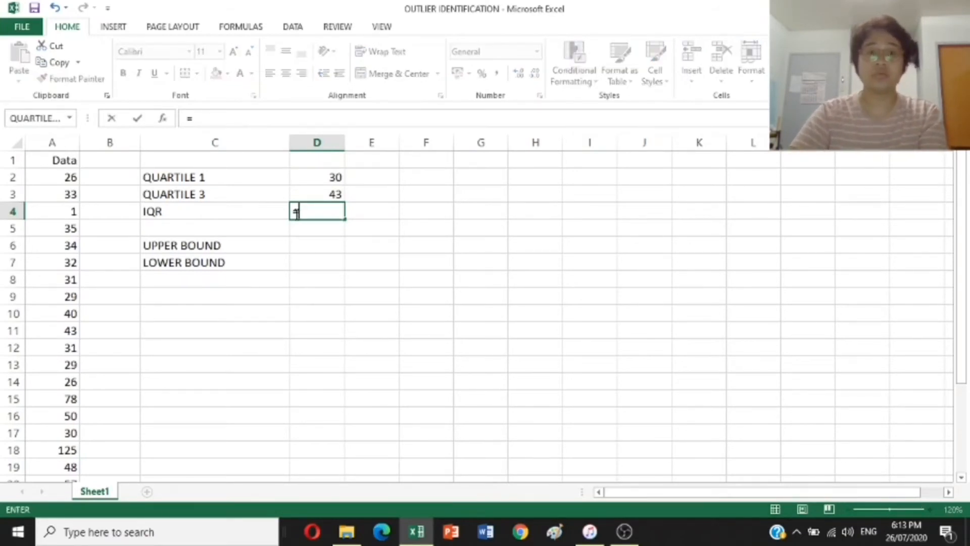
pyautogui.click(320, 195)
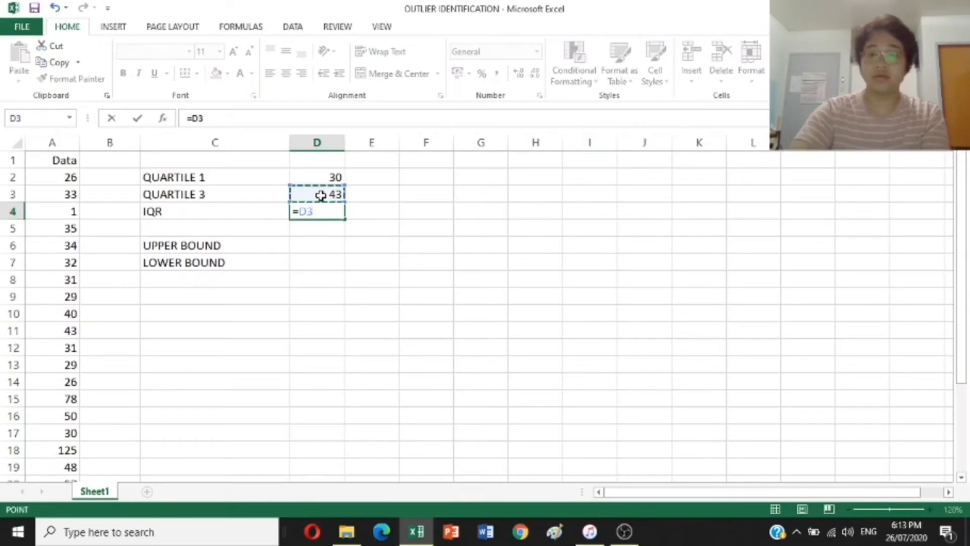
pyautogui.write('-')
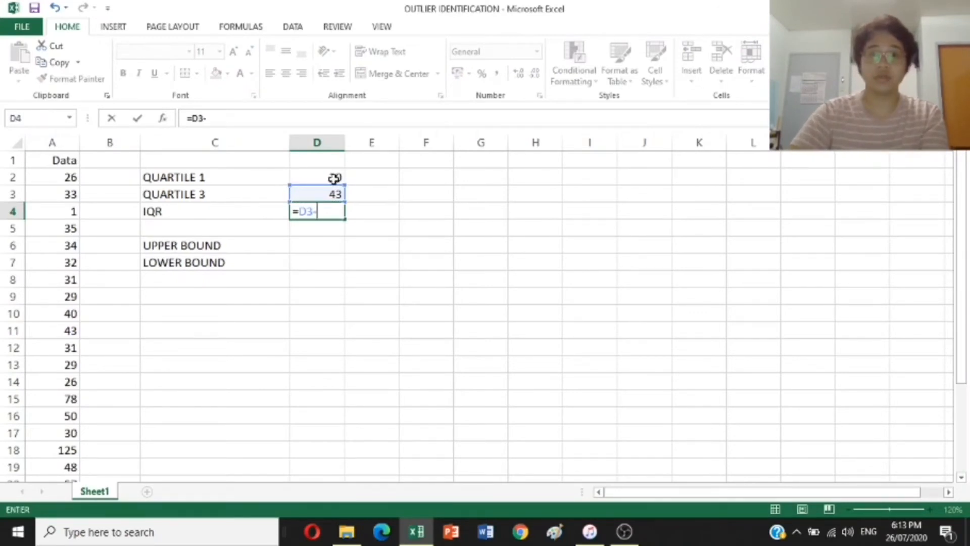
pyautogui.click(333, 178)
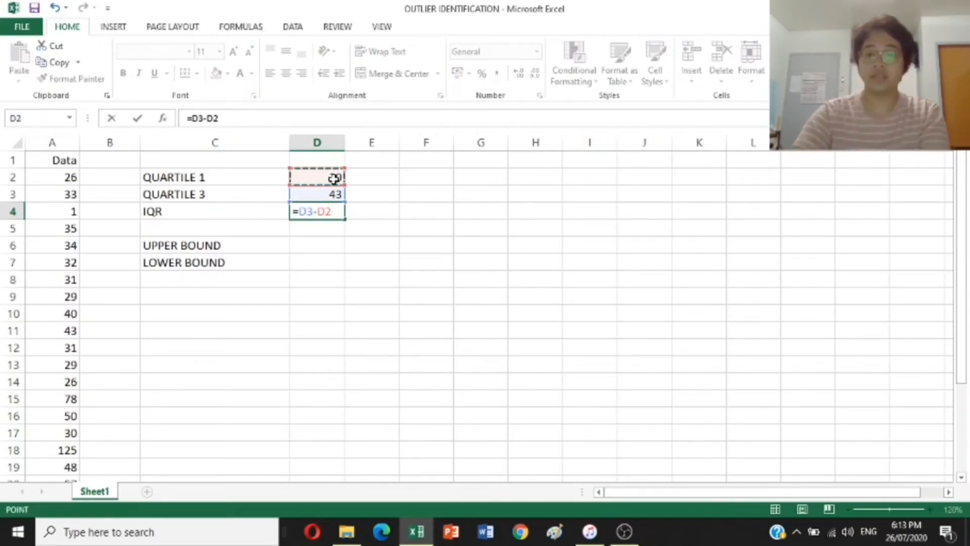
pyautogui.press('Return')
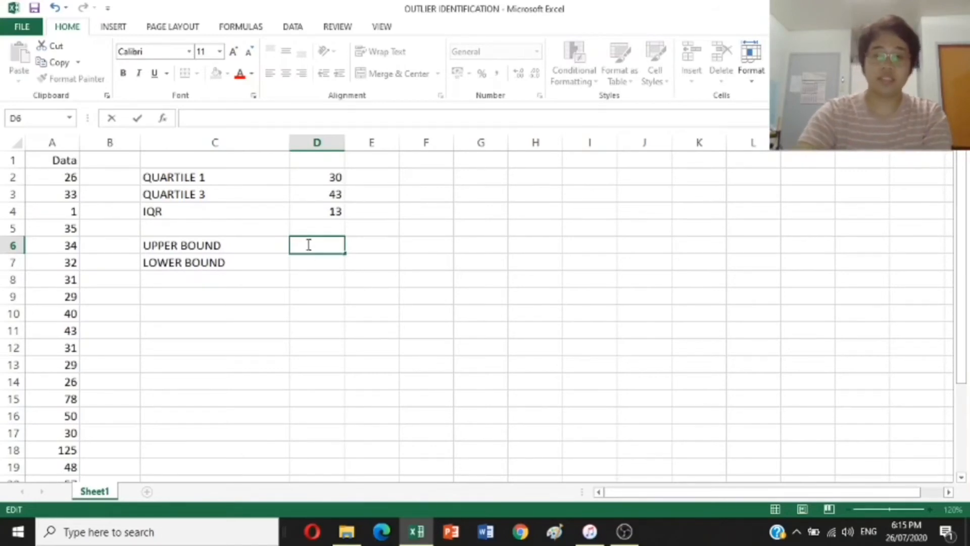
# Step: Calculate the upper bound in cell D6 as quartile 3 (D3) plus 1.5 times the IQR
pyautogui.write('=')
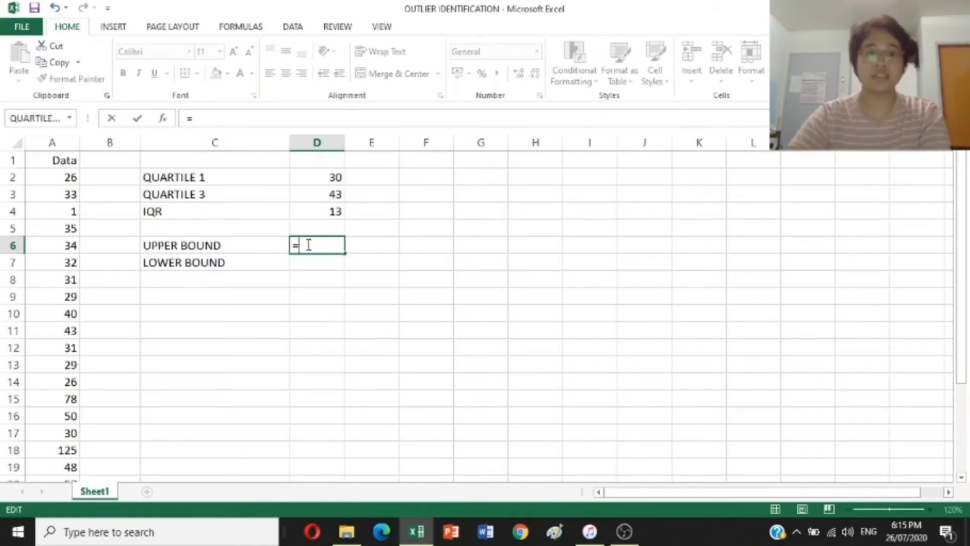
pyautogui.click(330, 196)
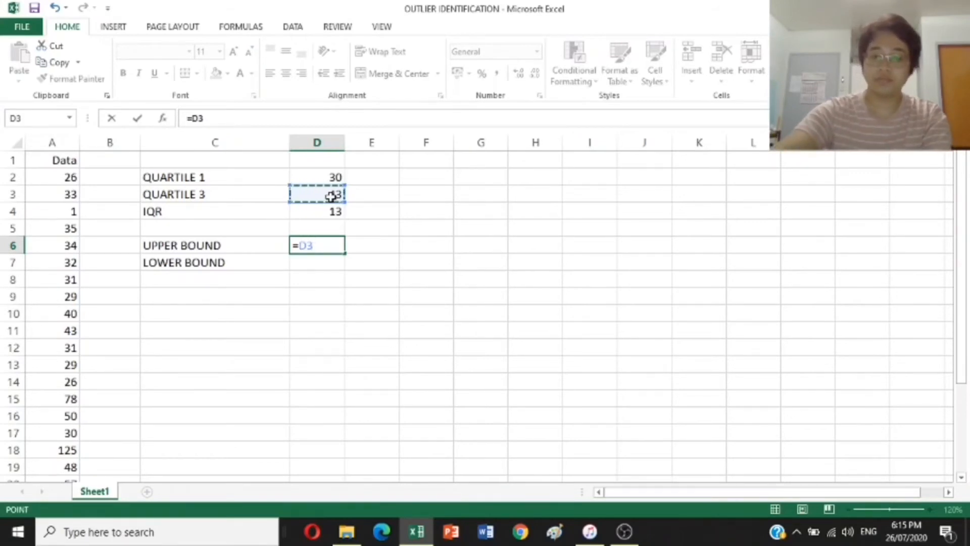
pyautogui.write('+')
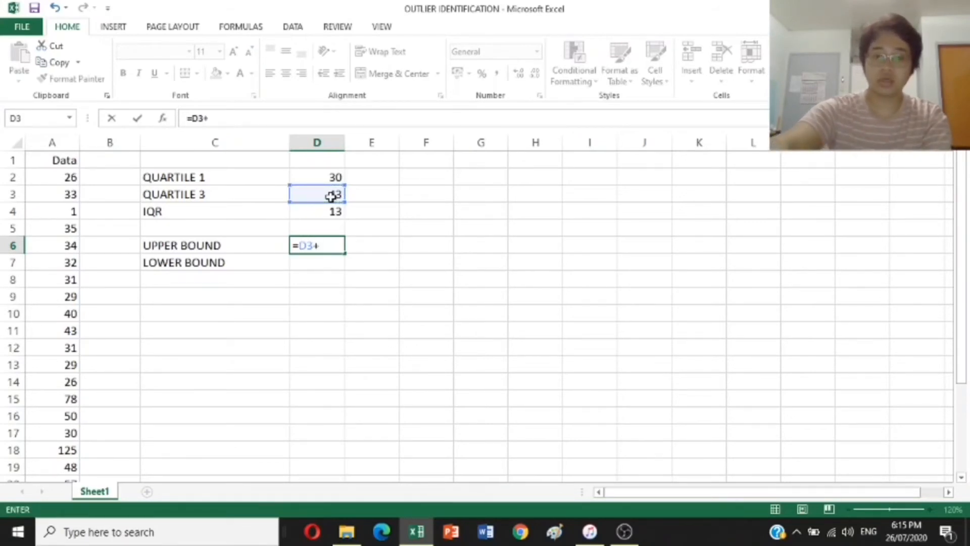
pyautogui.write('(')
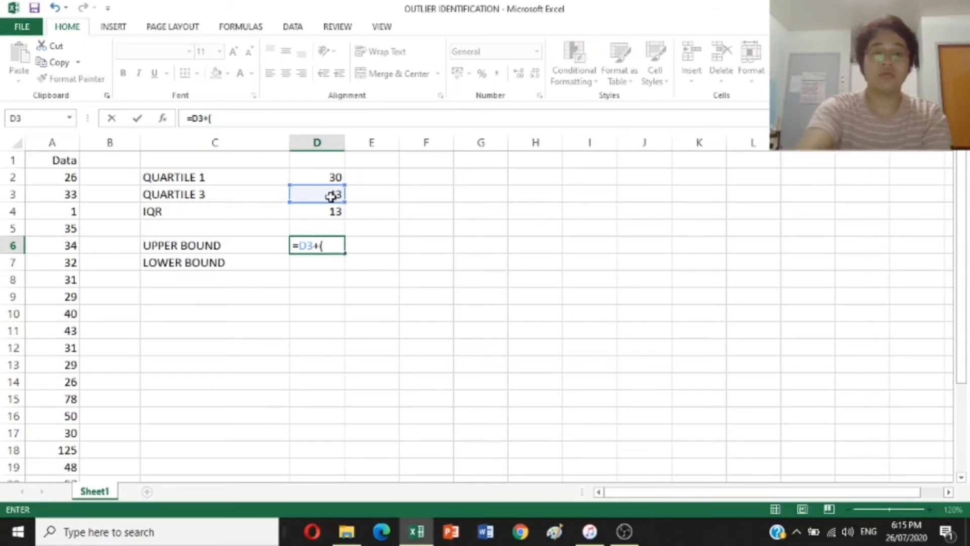
pyautogui.write('1.5*')
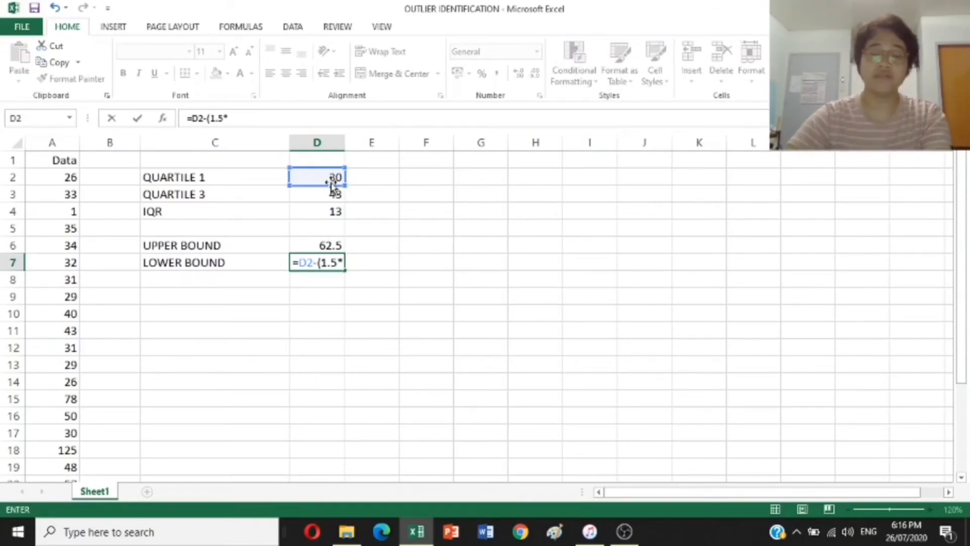
# Step: Complete the lower bound formula in cell D7 as =D2-(1.5*D4)
pyautogui.click(331, 210)
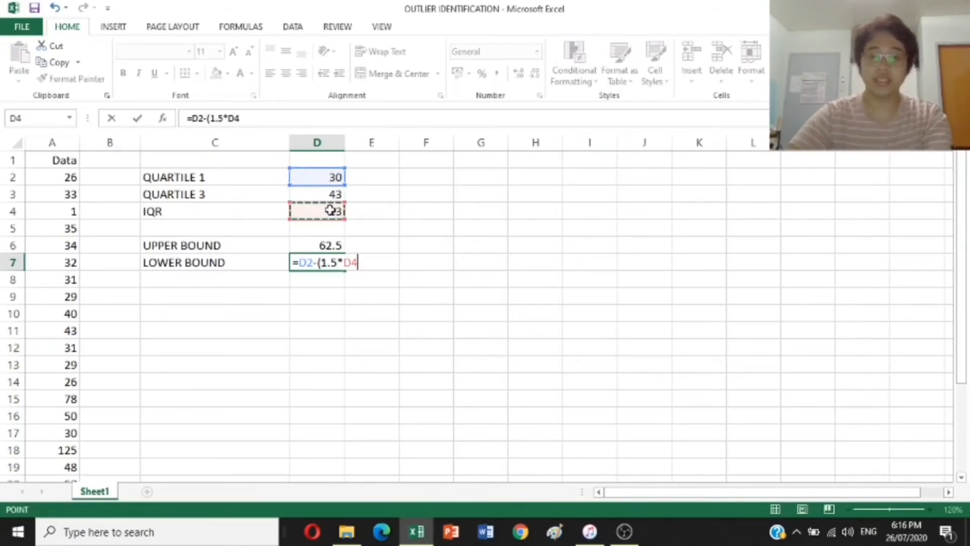
pyautogui.press('Return')
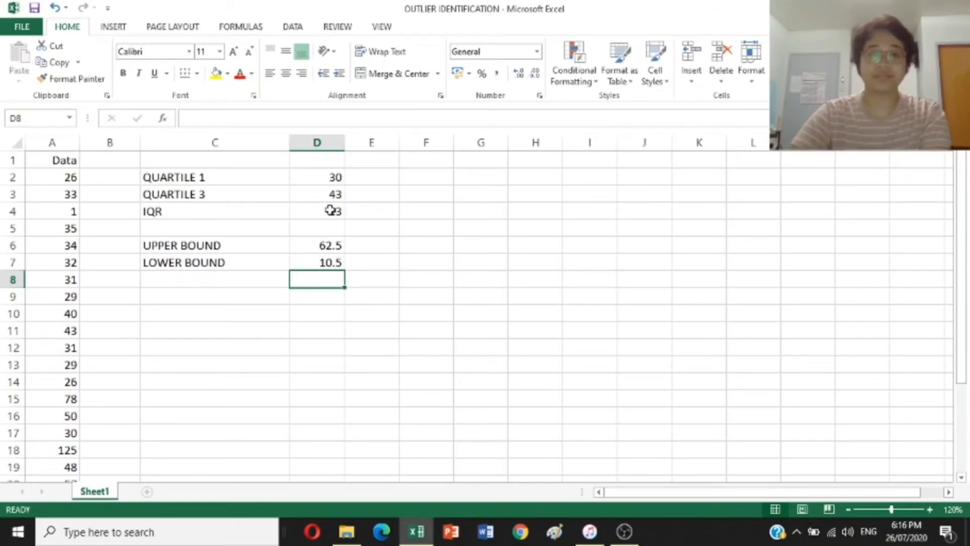
pyautogui.click(475, 259)
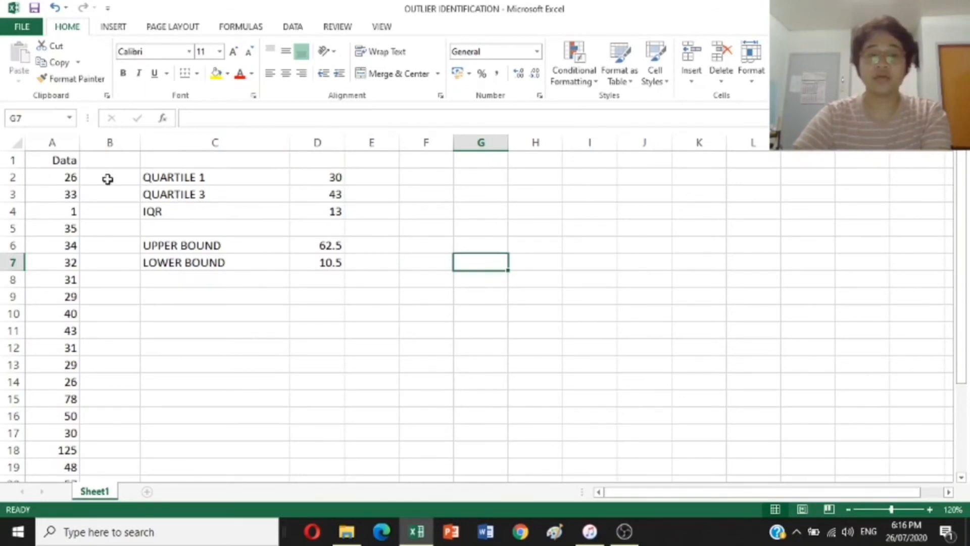
# Step: Start an OR formula in cell B2 with the first condition A2>D6, testing the data value against the upper bound
pyautogui.click(106, 178)
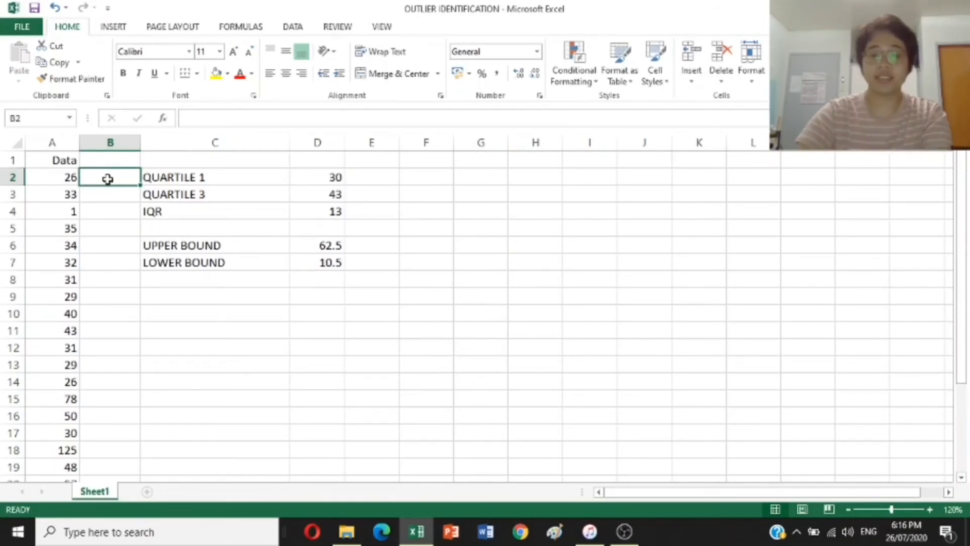
pyautogui.write('=')
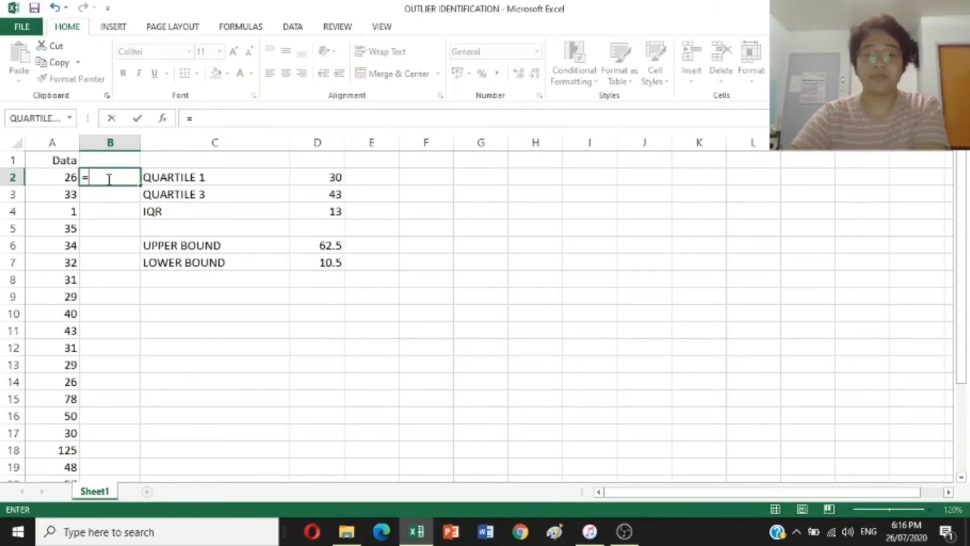
pyautogui.write('OR')
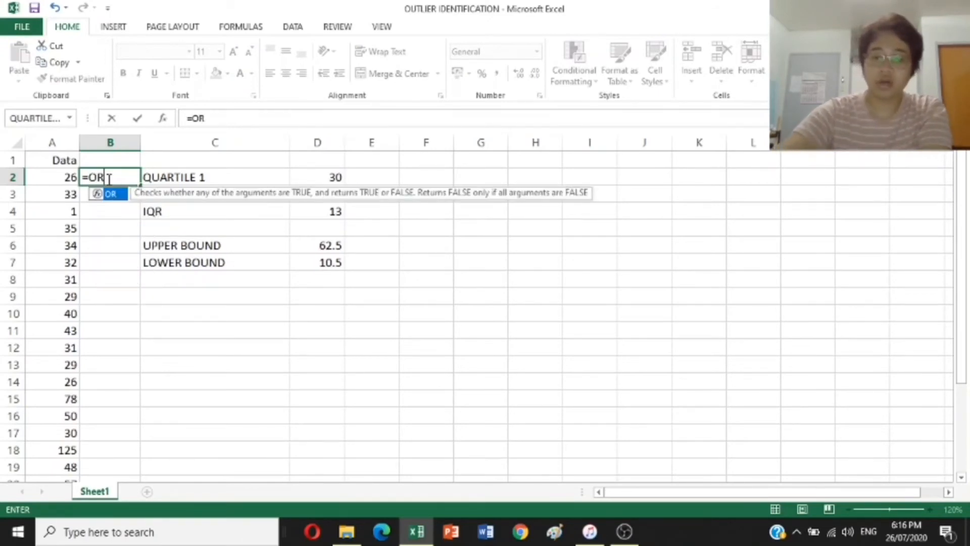
pyautogui.write('(')
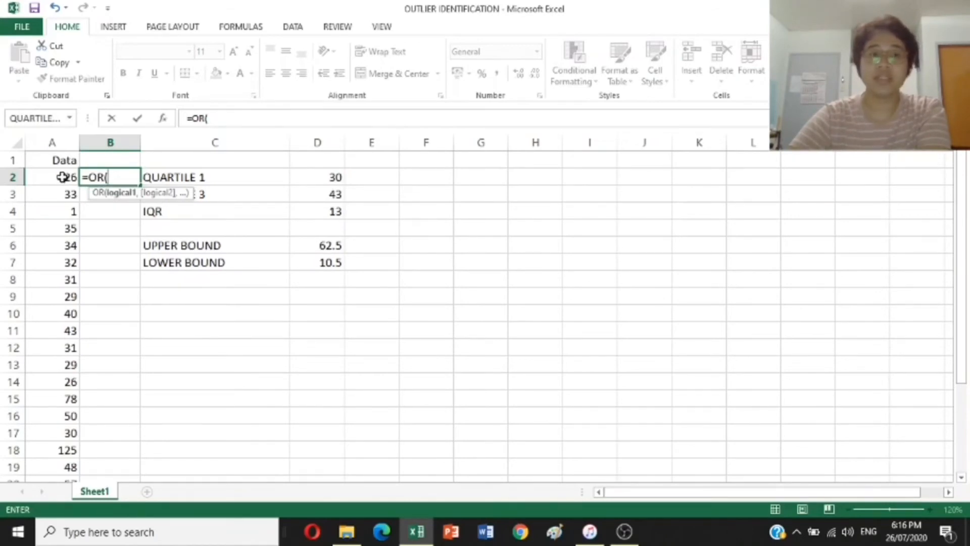
pyautogui.click(61, 177)
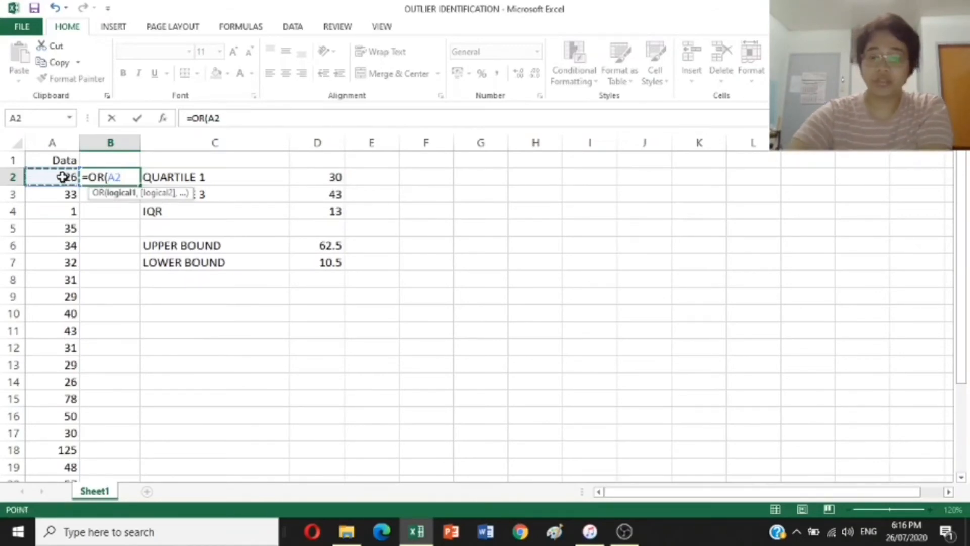
pyautogui.write('>')
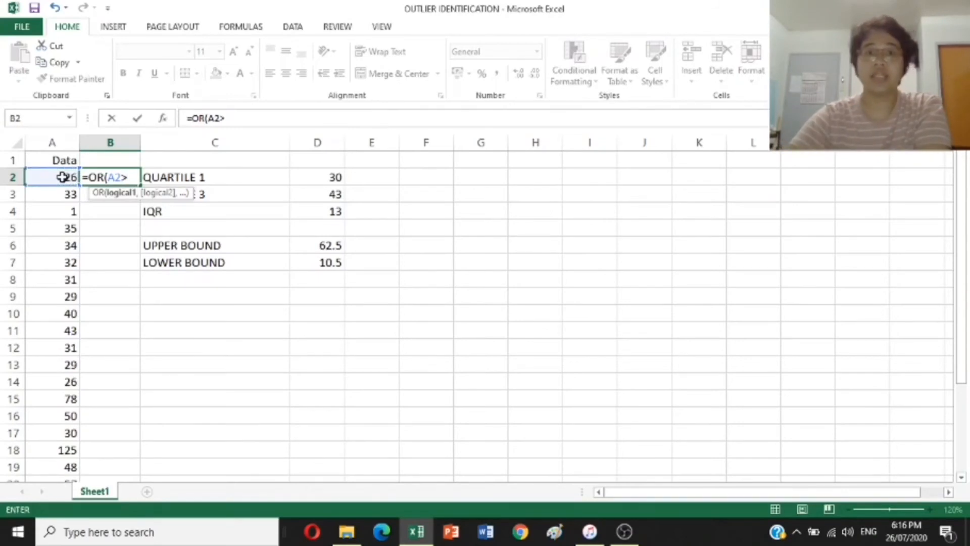
pyautogui.click(320, 248)
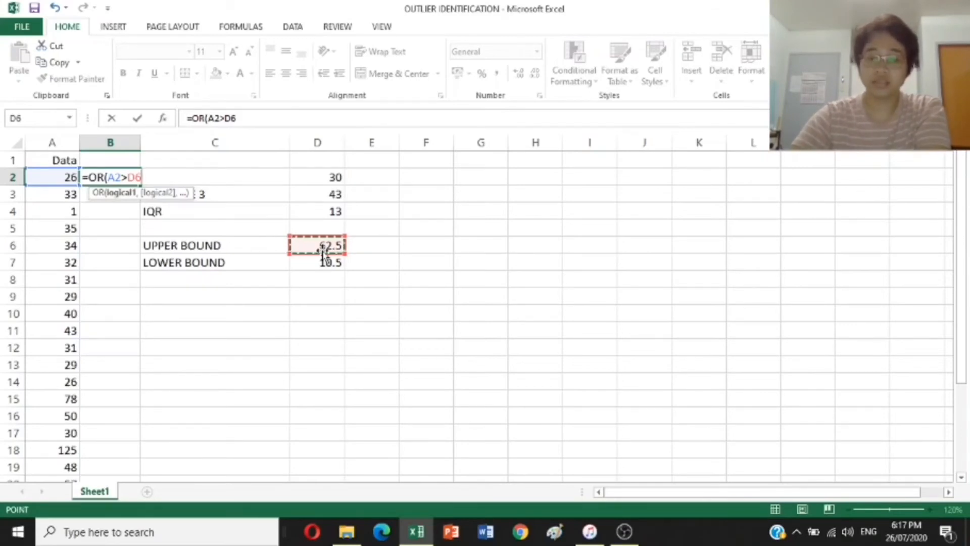
# Step: Add the second condition A2<D7 and complete the B2 formula as =OR(A2>D6,A2<D7)
pyautogui.write(',')
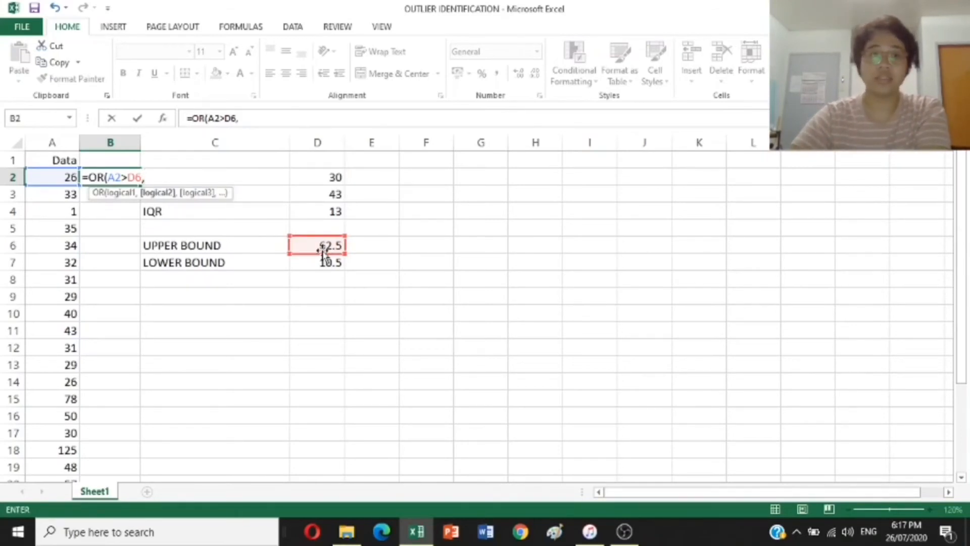
pyautogui.click(58, 177)
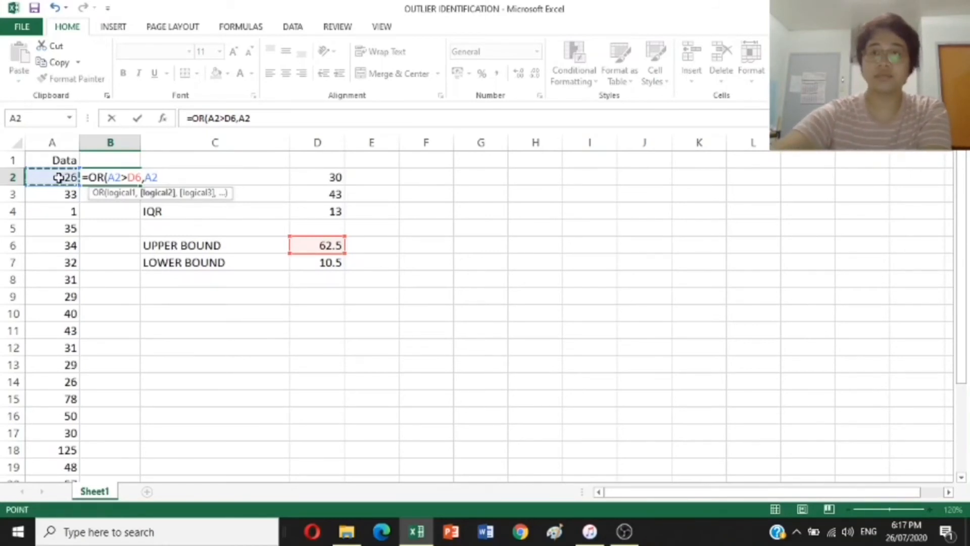
pyautogui.write('<')
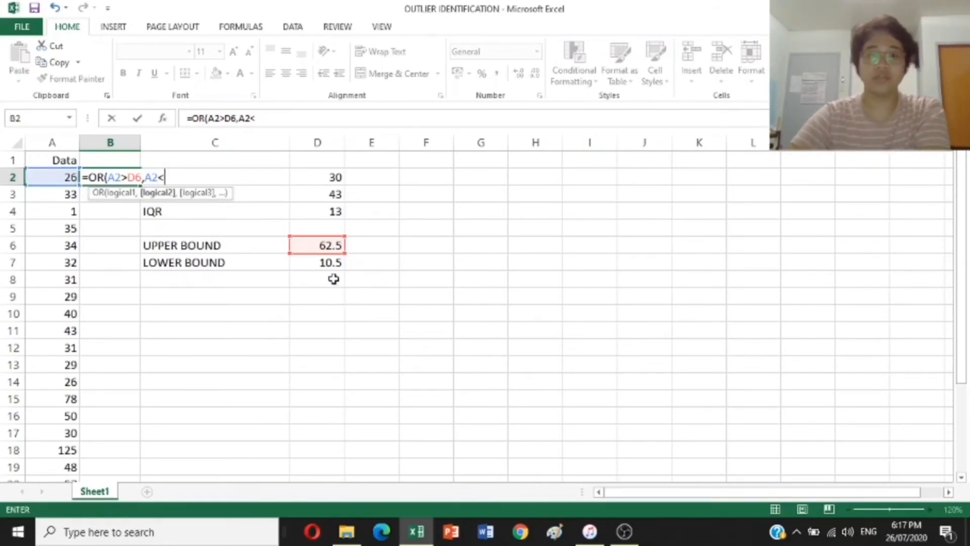
pyautogui.click(326, 262)
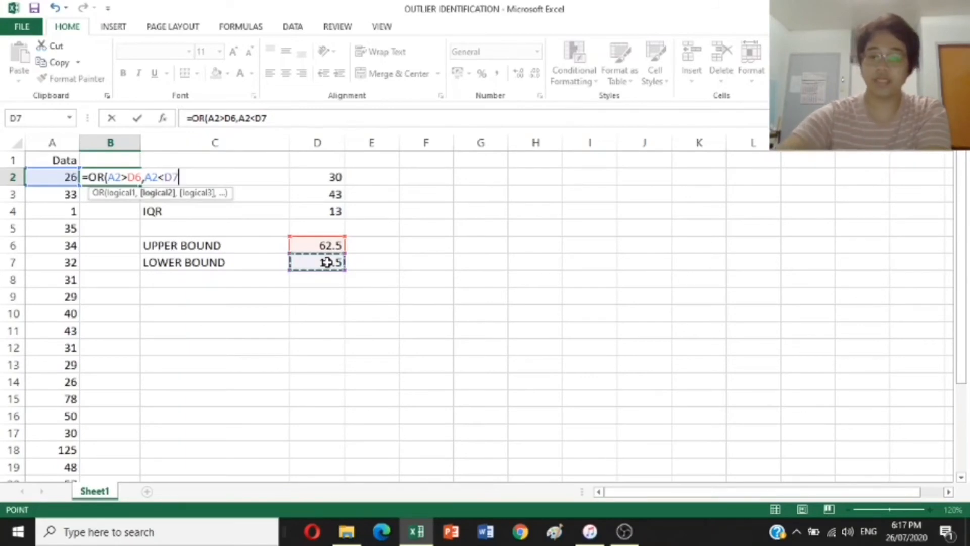
pyautogui.write(')')
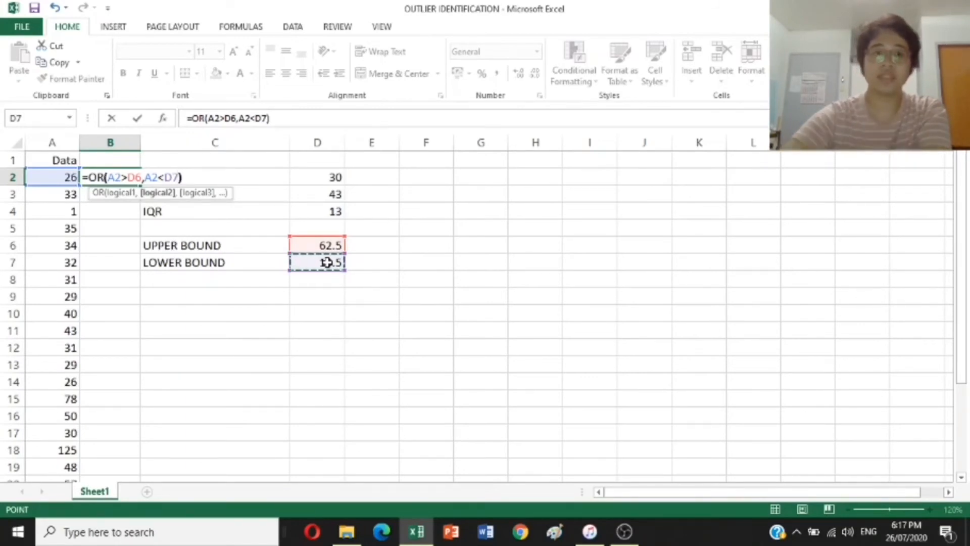
pyautogui.press('Return')
pyautogui.click(499, 341)
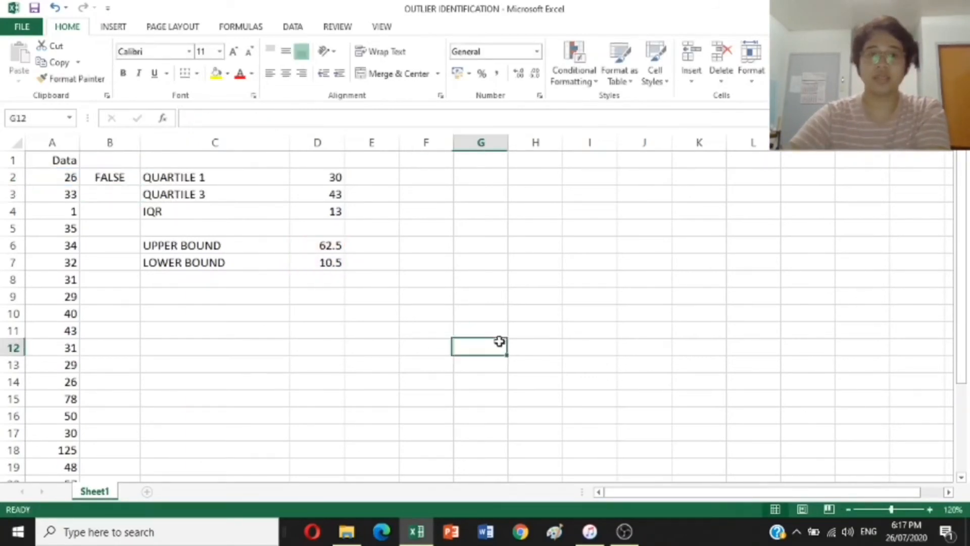
# Step: Lock the bound rows in the B2 formula so it reads =OR(A2>D$6,A2<D$7)
pyautogui.click(110, 178)
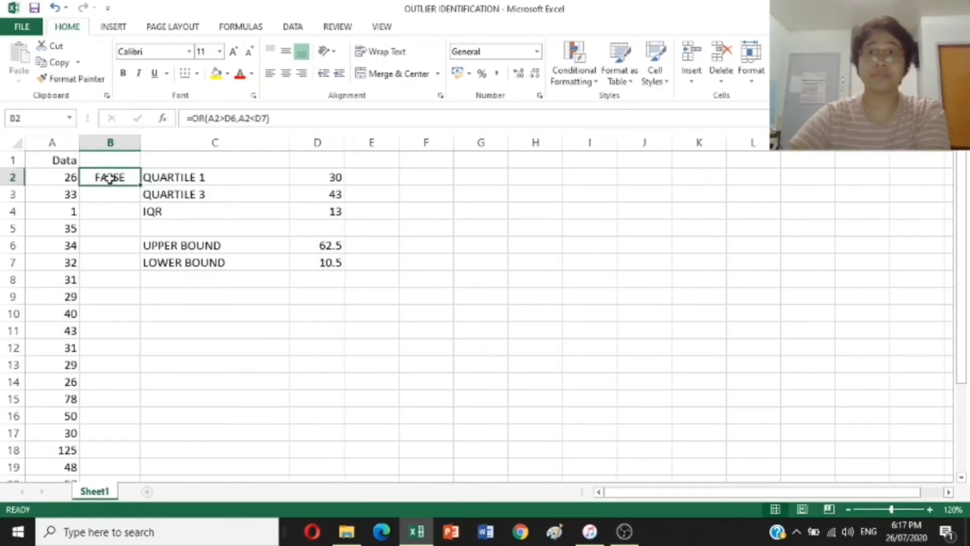
pyautogui.click(232, 118)
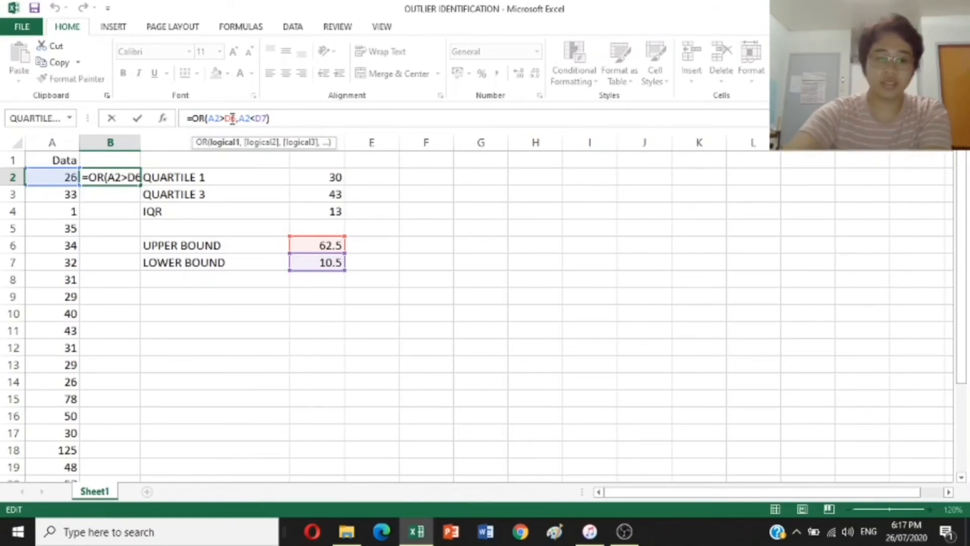
pyautogui.write('$')
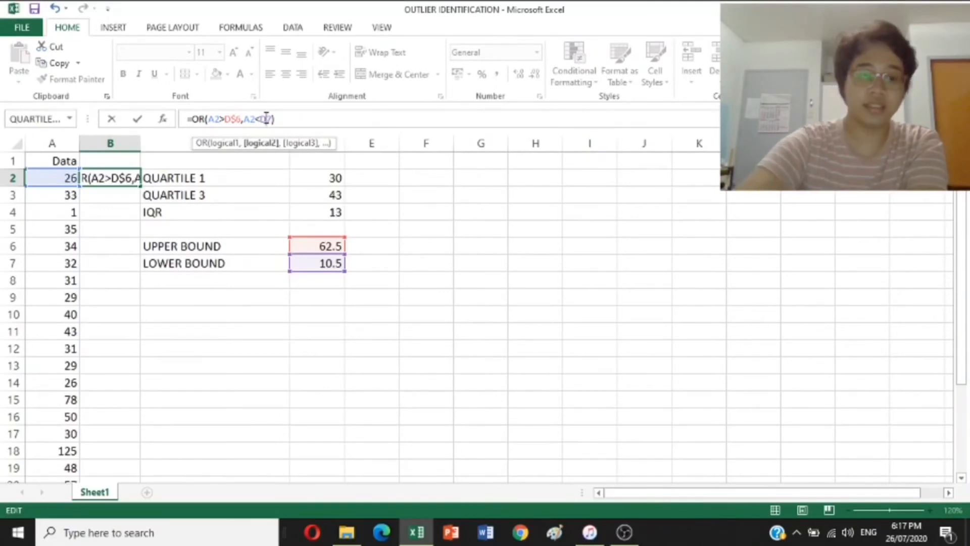
pyautogui.click(266, 118)
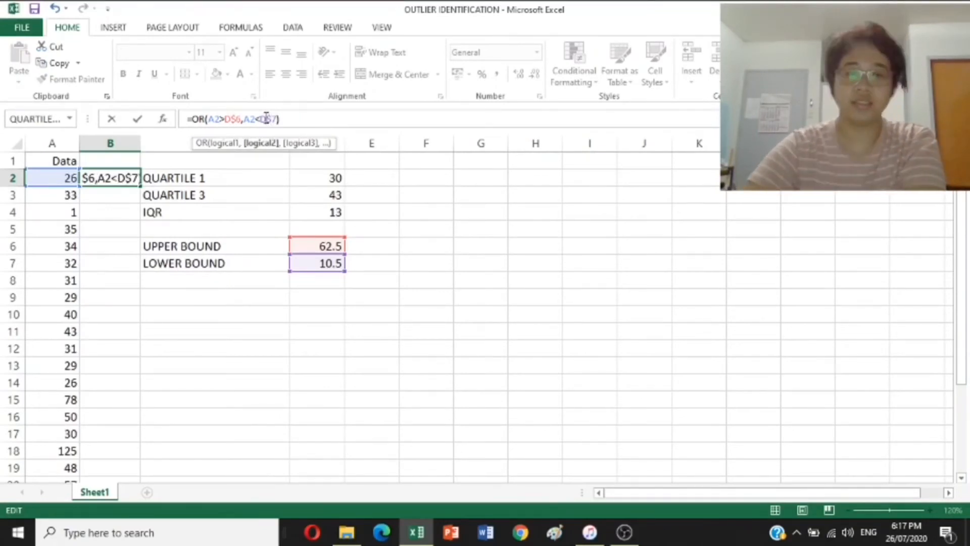
pyautogui.write('$')
pyautogui.press('Return')
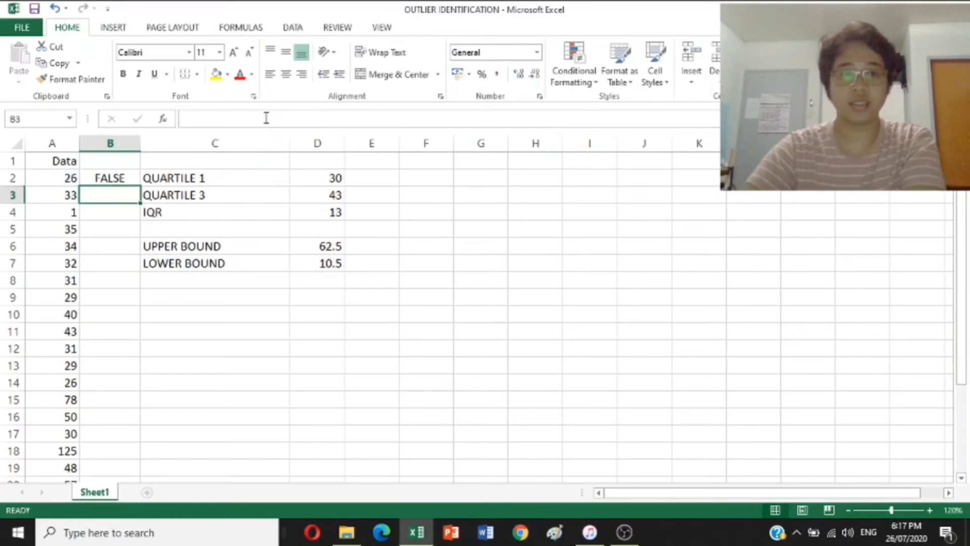
pyautogui.click(585, 278)
# Step: Fill the OR formula from B2 down to B26 so every data value is tested against both bounds
pyautogui.click(121, 181)
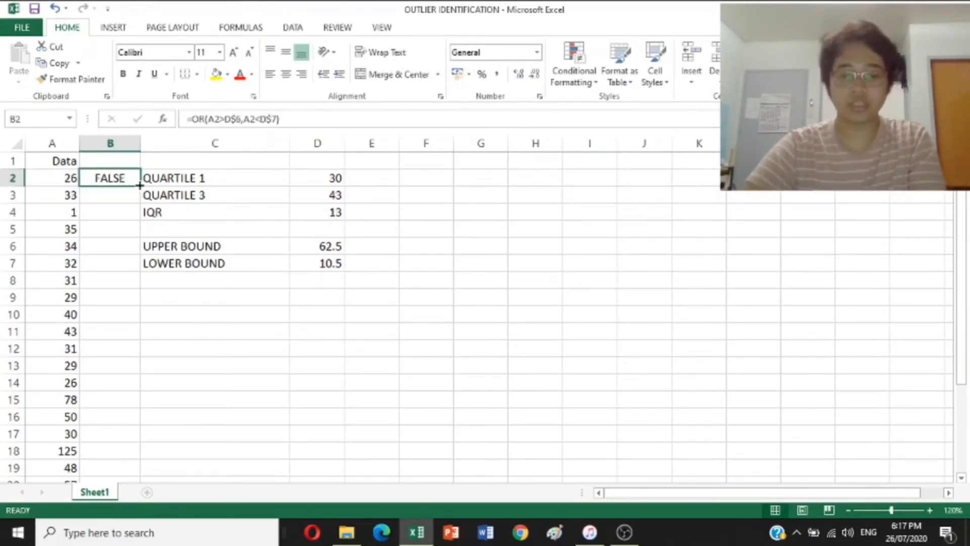
pyautogui.moveTo(139, 185); pyautogui.dragTo(145, 371)
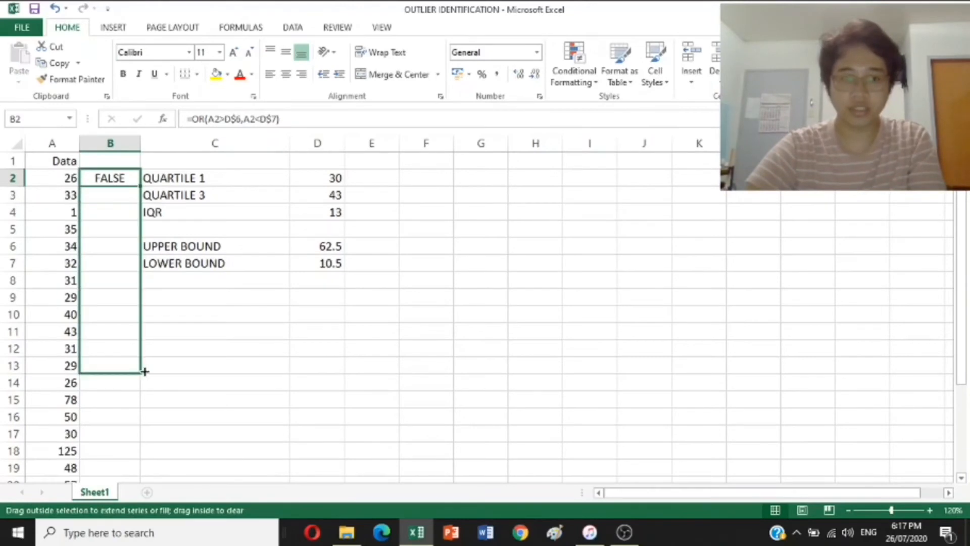
pyautogui.moveTo(153, 457); pyautogui.dragTo(128, 457)
pyautogui.click(335, 415)
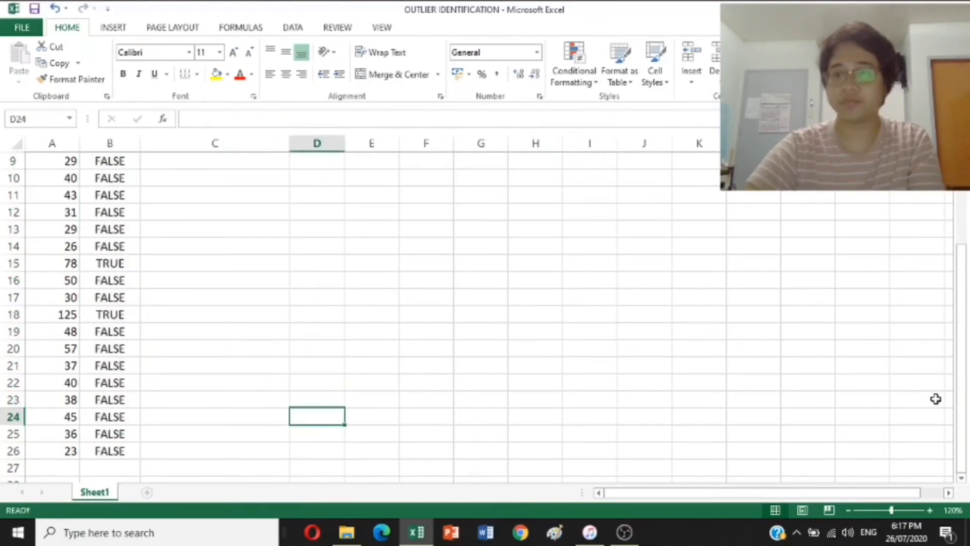
pyautogui.moveTo(959, 401); pyautogui.dragTo(952, 227)
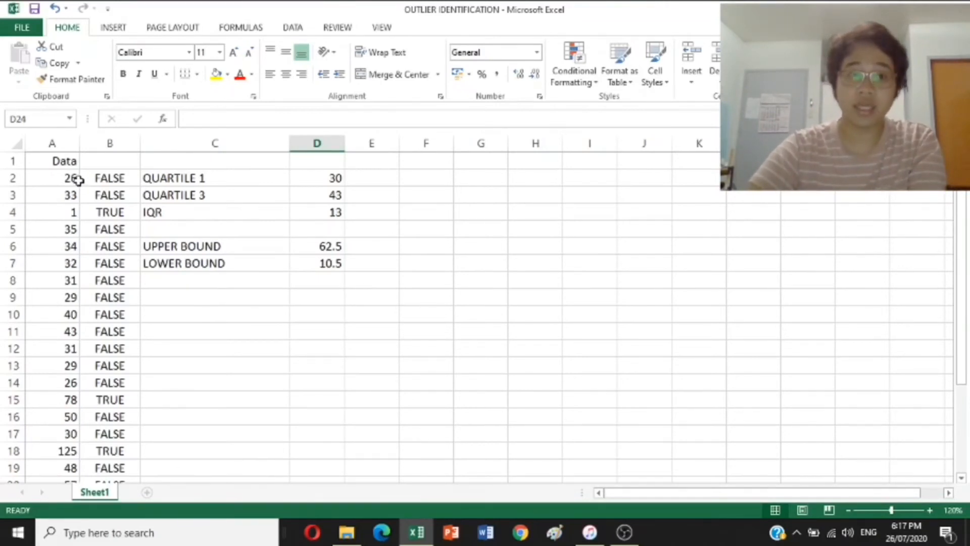
# Step: Check the OR formulas and their results in cells B2 to B4
pyautogui.click(98, 180)
pyautogui.click(104, 191)
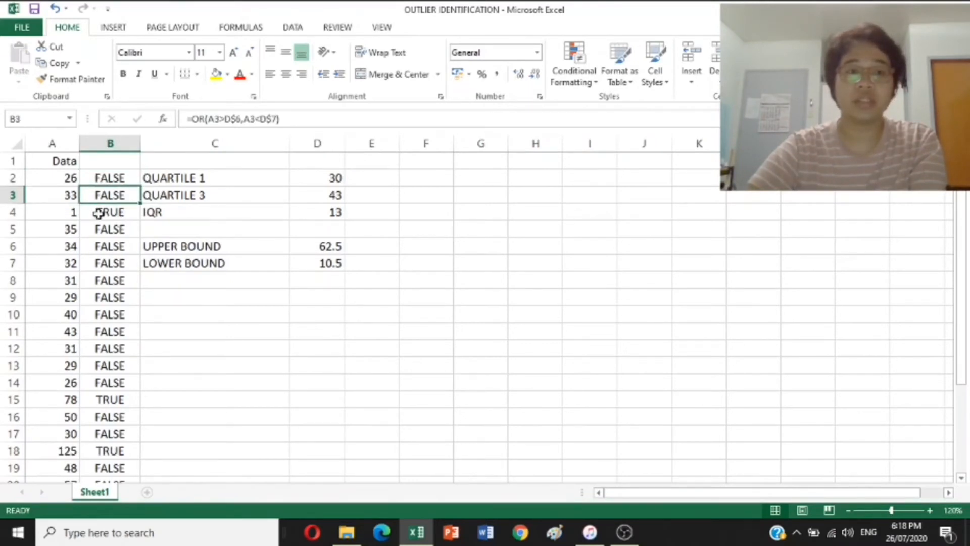
pyautogui.click(101, 213)
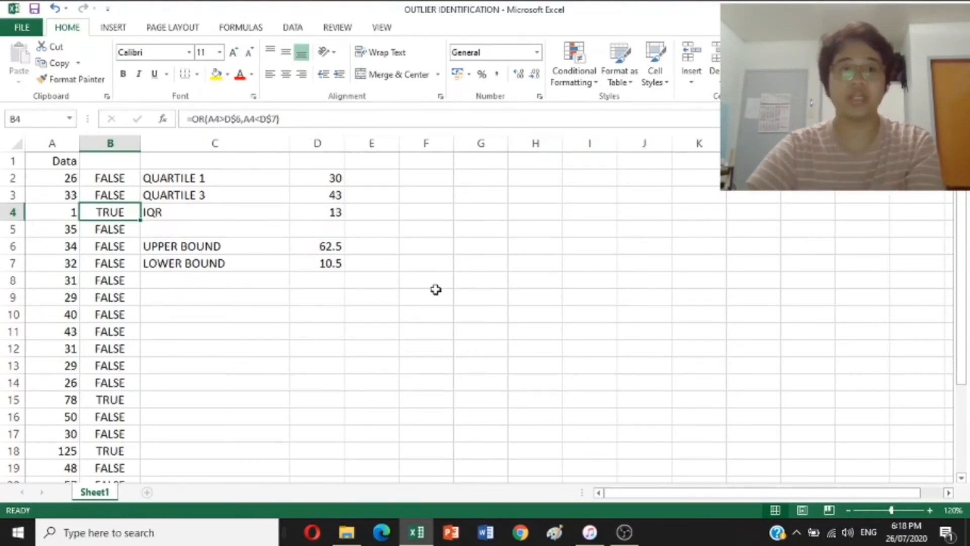
pyautogui.click(455, 290)
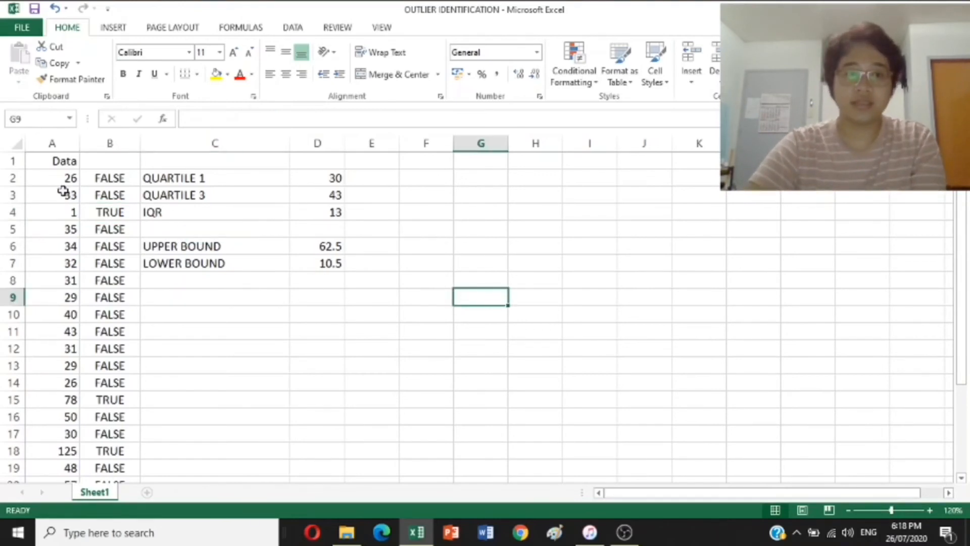
# Step: Copy the data values in A2:A26 into column F, starting at cell F2
pyautogui.moveTo(59, 178); pyautogui.dragTo(59, 448)
pyautogui.hotkey('ctrl', 'c')
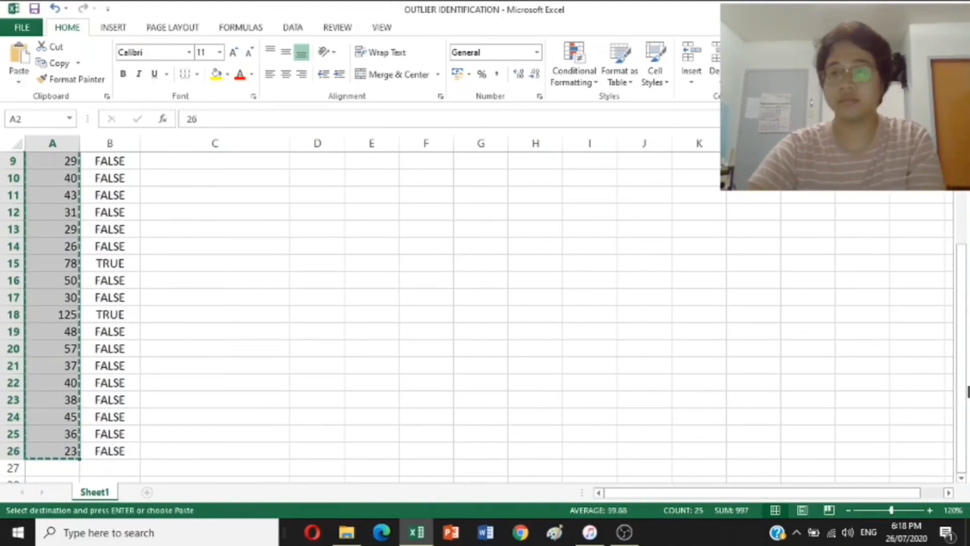
pyautogui.moveTo(961, 386); pyautogui.dragTo(951, 271)
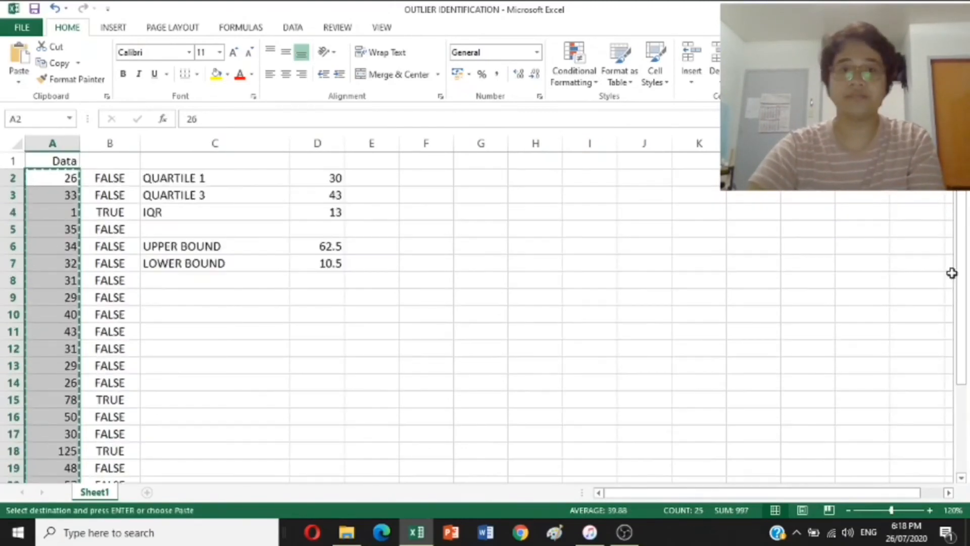
pyautogui.click(440, 180)
pyautogui.hotkey('ctrl', 'v')
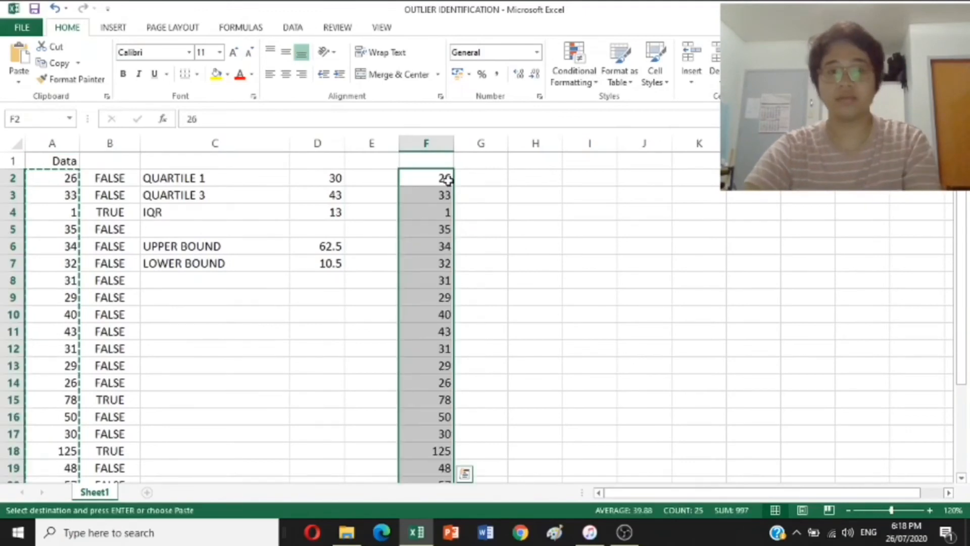
pyautogui.click(515, 204)
# Step: Add a conditional format to F2:F26 marking values greater than =$D$6 with Light Red Fill with Dark Red Text
pyautogui.moveTo(426, 180); pyautogui.dragTo(437, 383)
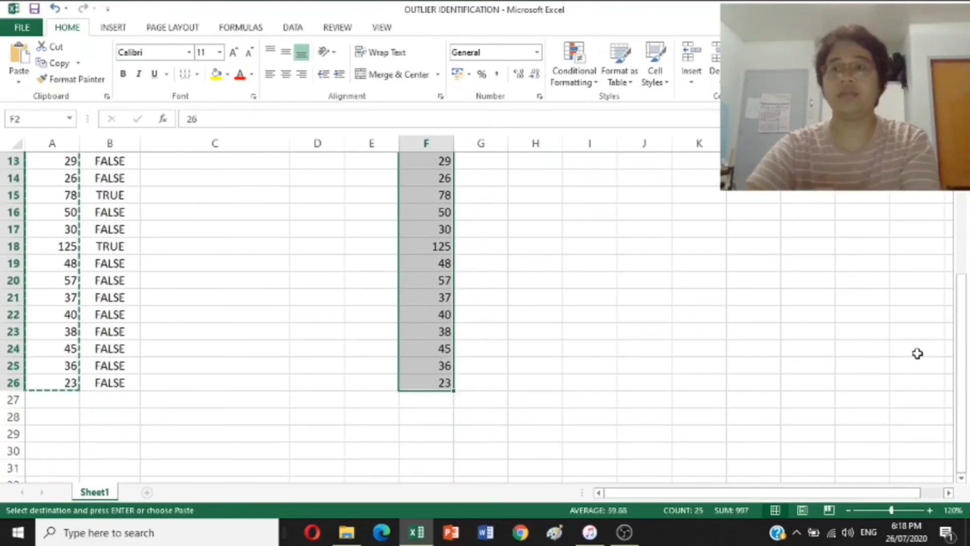
pyautogui.moveTo(963, 349); pyautogui.dragTo(967, 218)
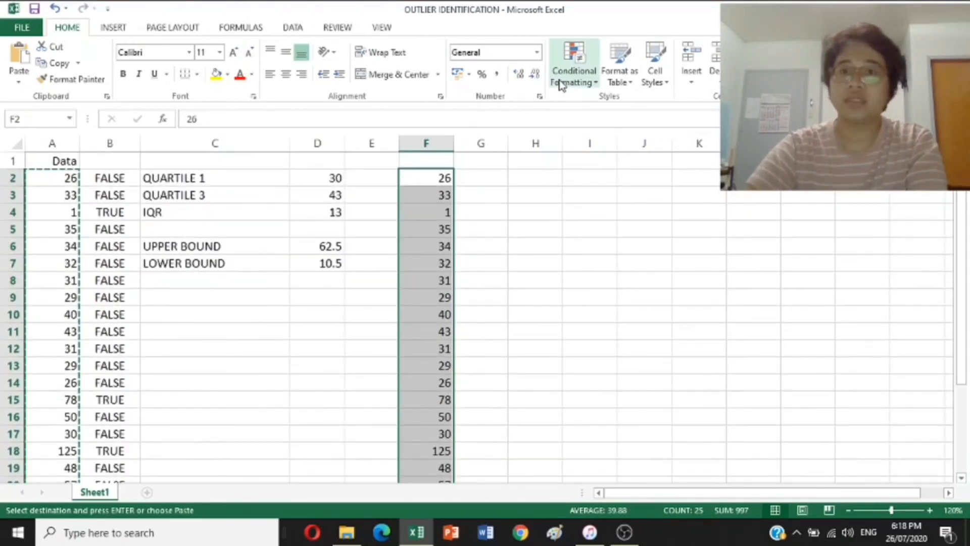
pyautogui.click(574, 82)
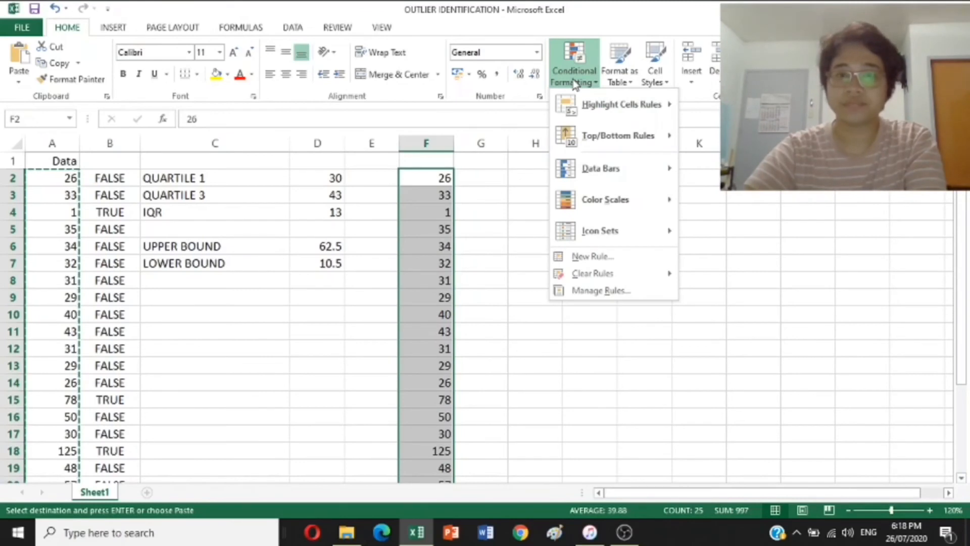
pyautogui.moveTo(618, 104)
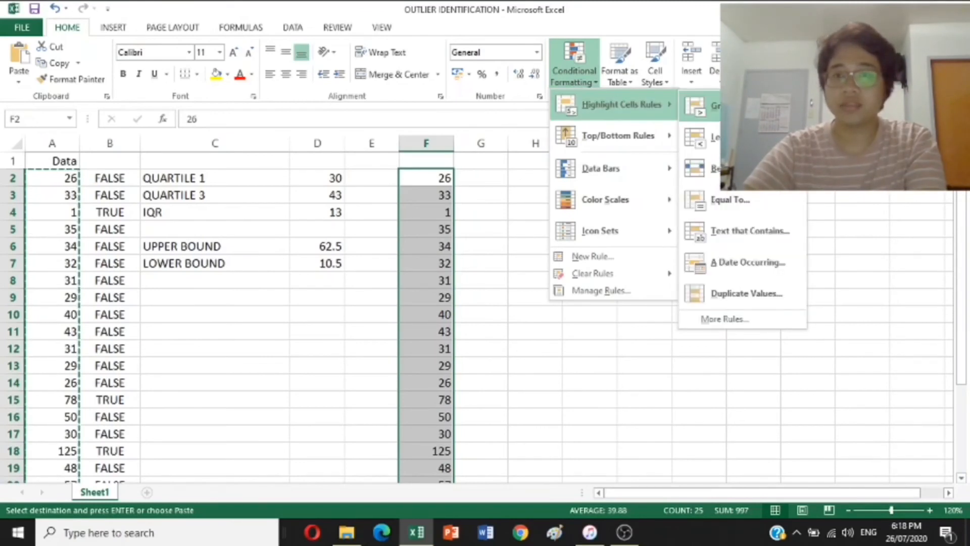
pyautogui.click(707, 106)
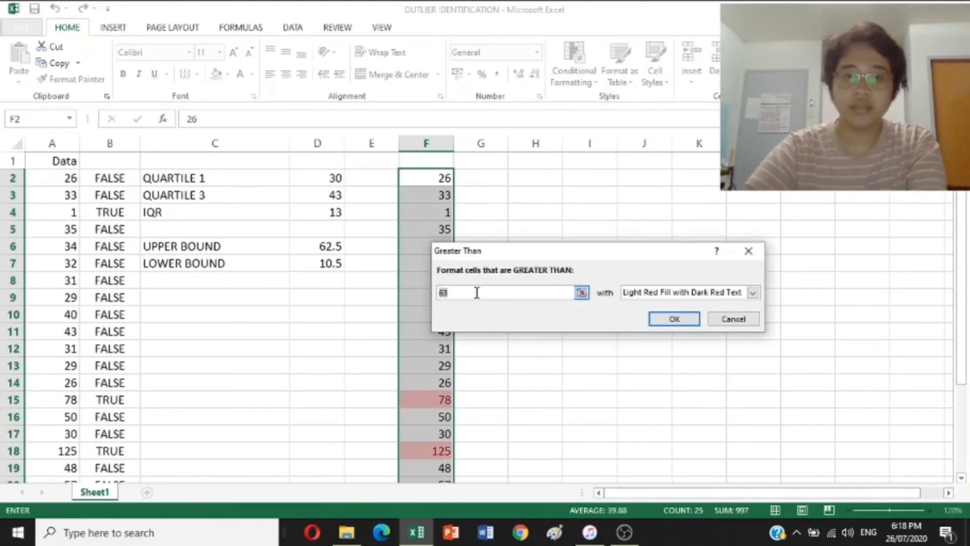
pyautogui.click(312, 250)
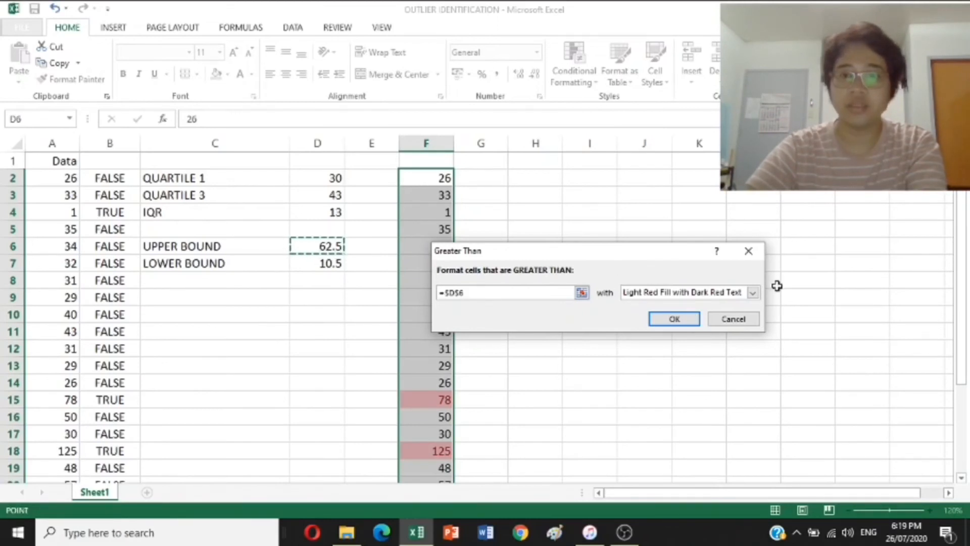
pyautogui.click(752, 294)
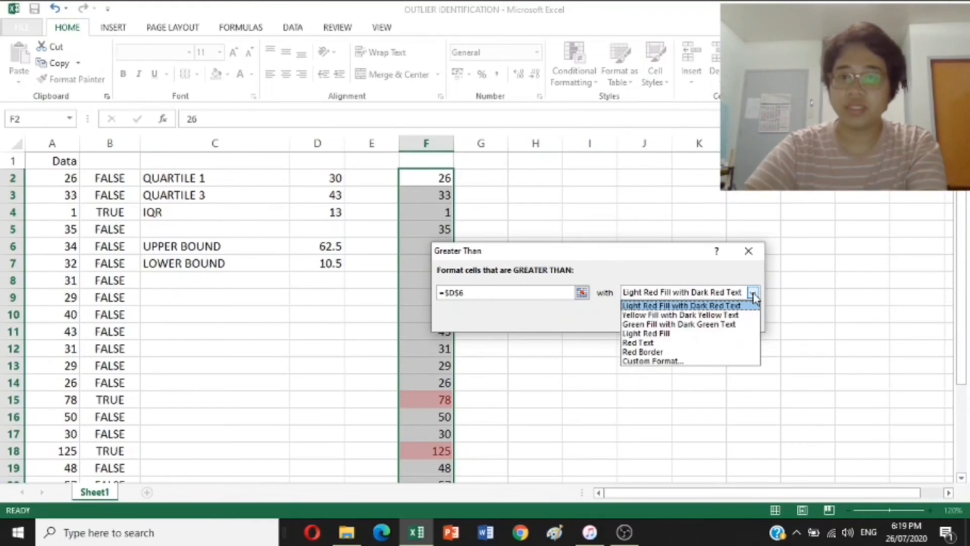
pyautogui.click(731, 306)
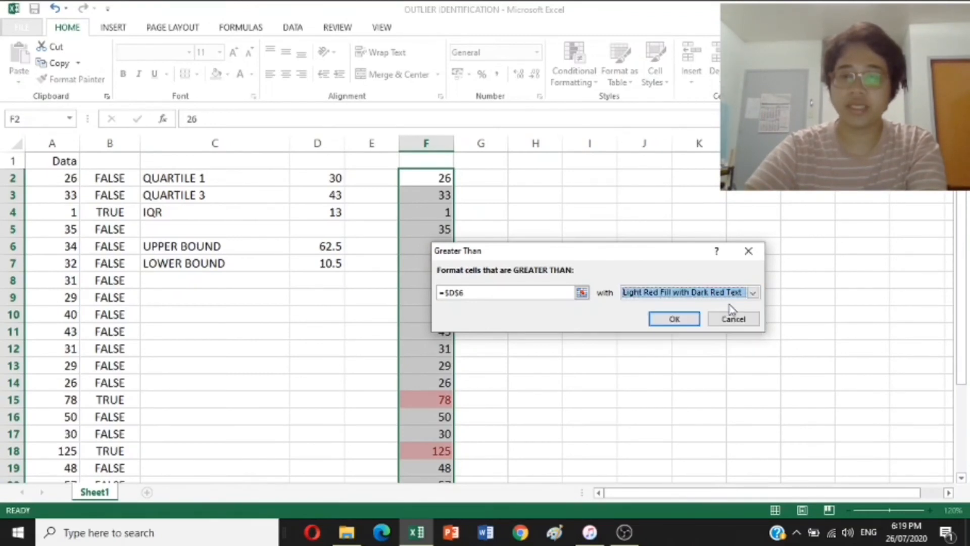
pyautogui.click(675, 323)
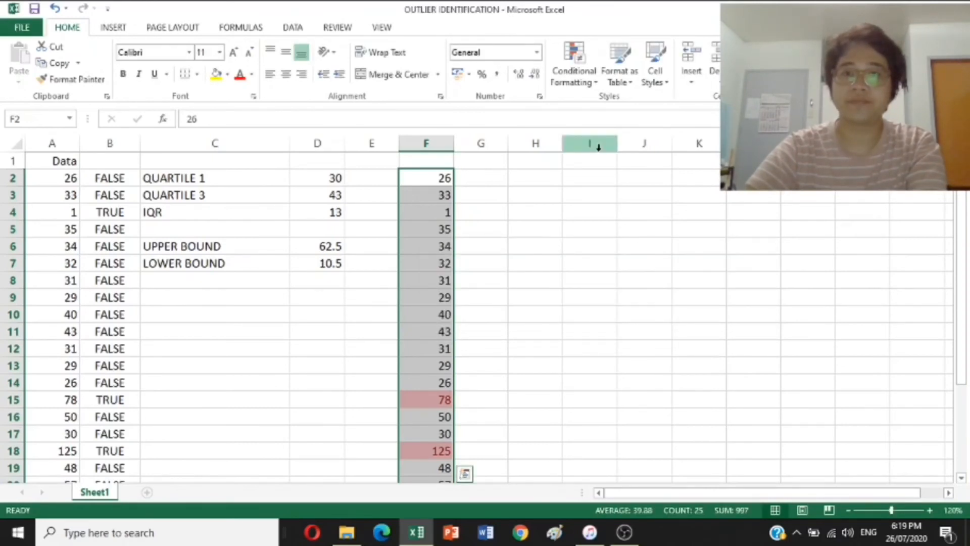
# Step: Add a conditional format to F2:F26 marking values less than =$D$7 with Green Fill with Dark Green Text
pyautogui.click(595, 84)
pyautogui.moveTo(609, 121)
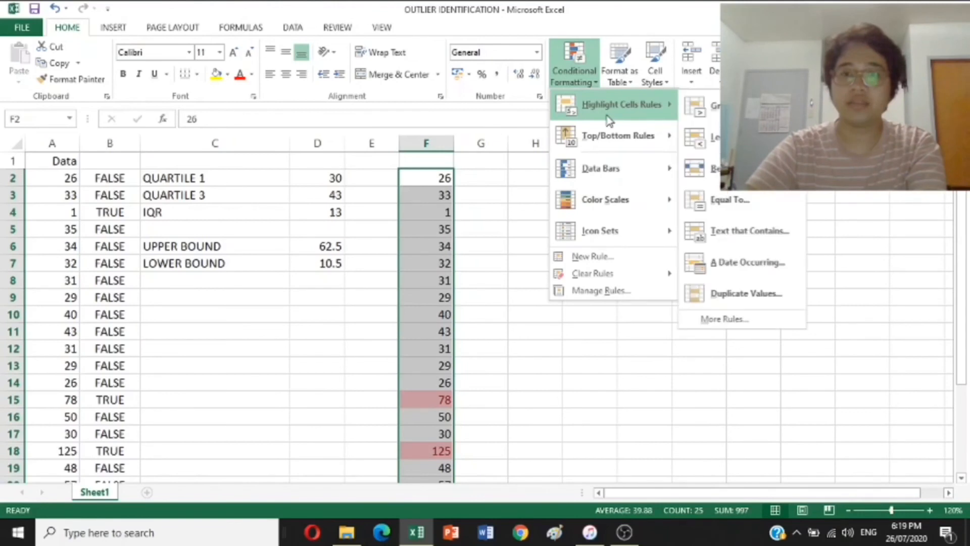
pyautogui.click(715, 141)
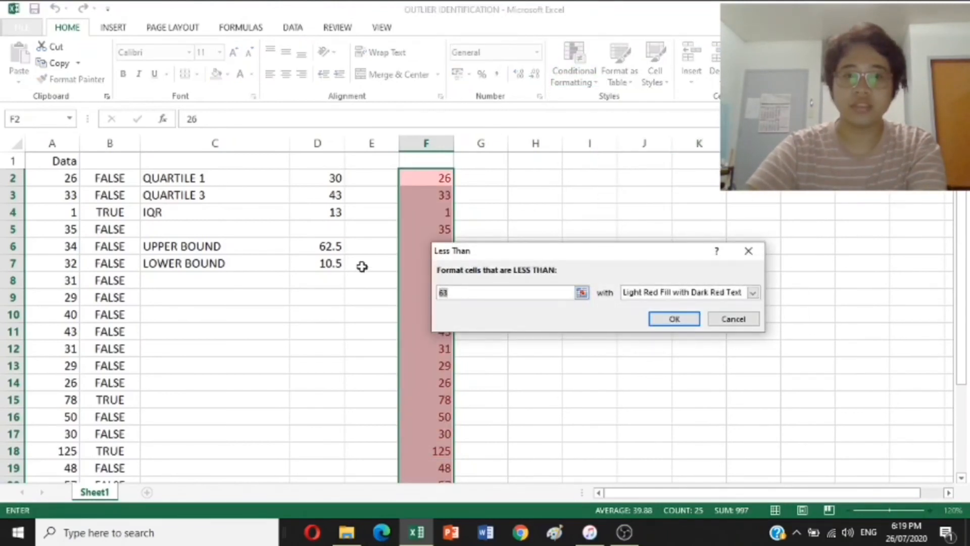
pyautogui.click(326, 263)
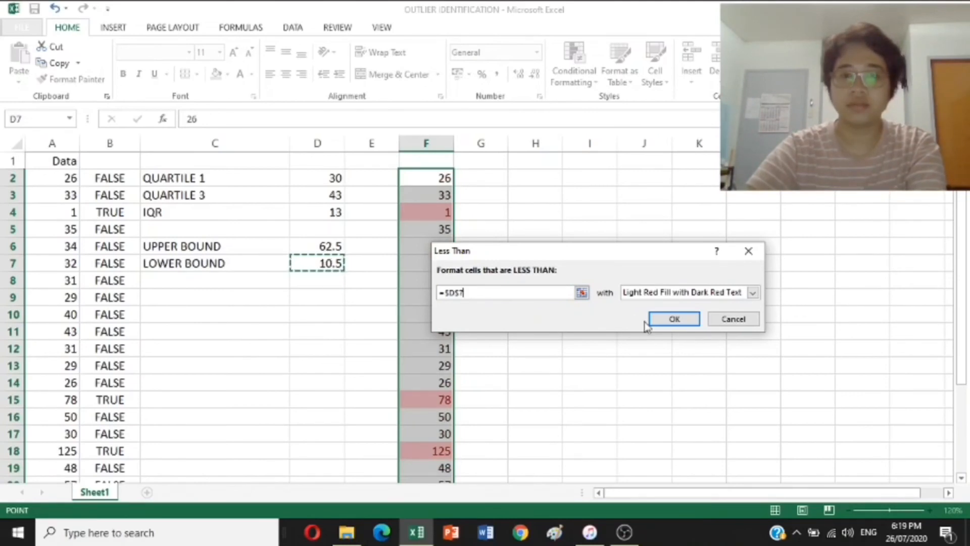
pyautogui.click(752, 293)
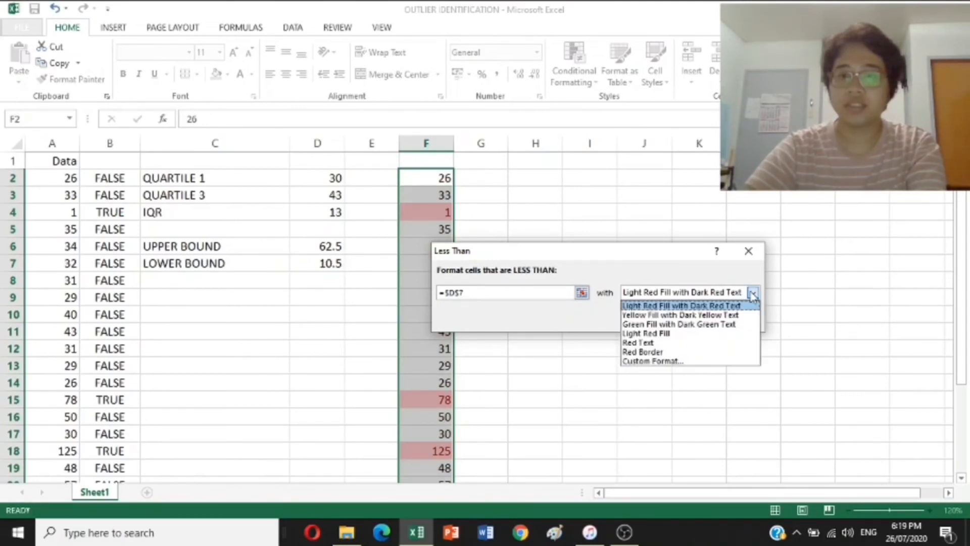
pyautogui.click(702, 324)
pyautogui.click(663, 319)
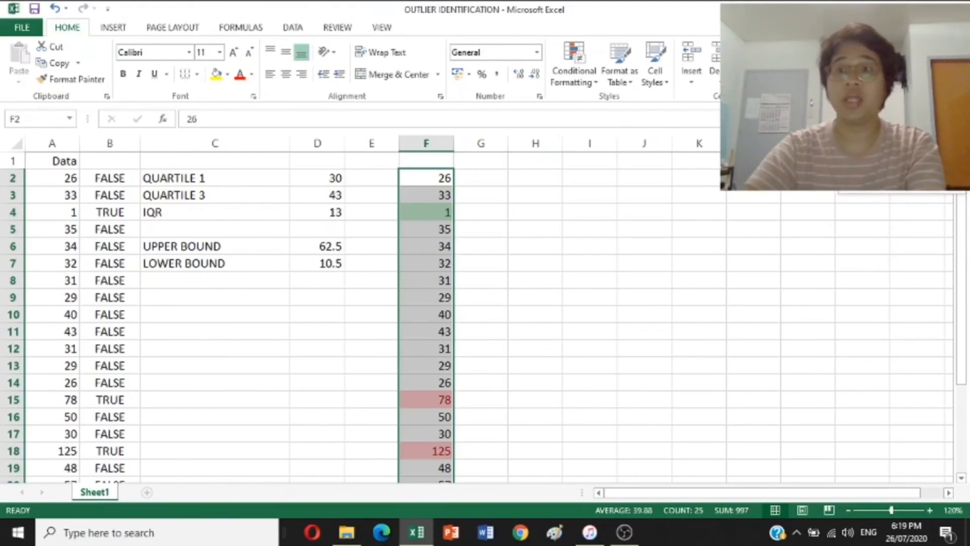
# Step: Sort the copied values in F2:F26 from largest to smallest and deselect the range
pyautogui.click(890, 115)
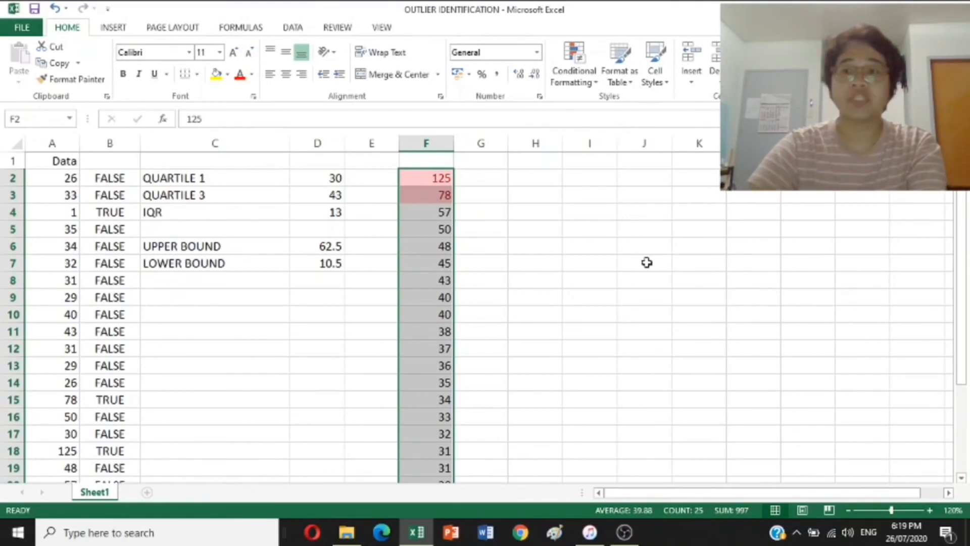
pyautogui.click(810, 233)
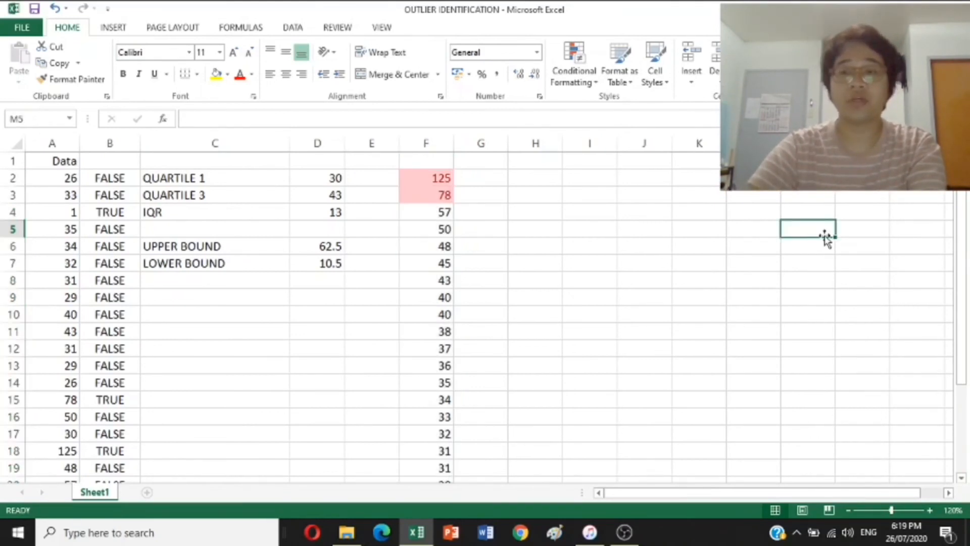
pyautogui.moveTo(965, 237); pyautogui.dragTo(963, 236)
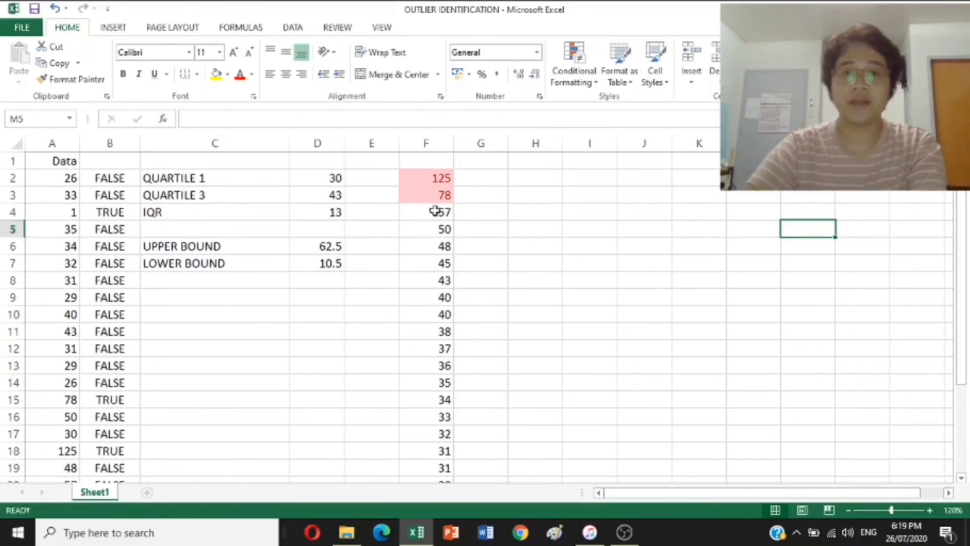
# Step: Examine the color-highlighted values at both ends of the sorted list in column F
pyautogui.click(429, 180)
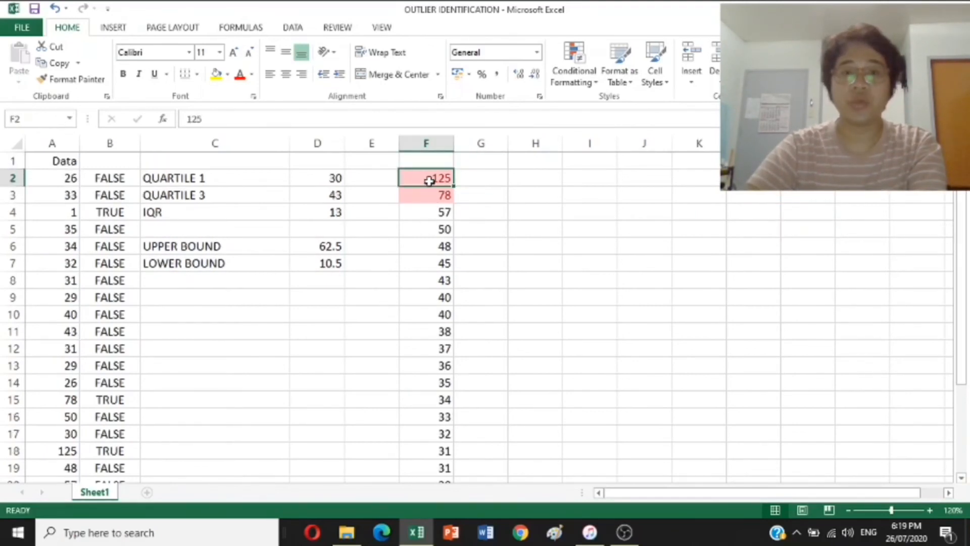
pyautogui.click(443, 195)
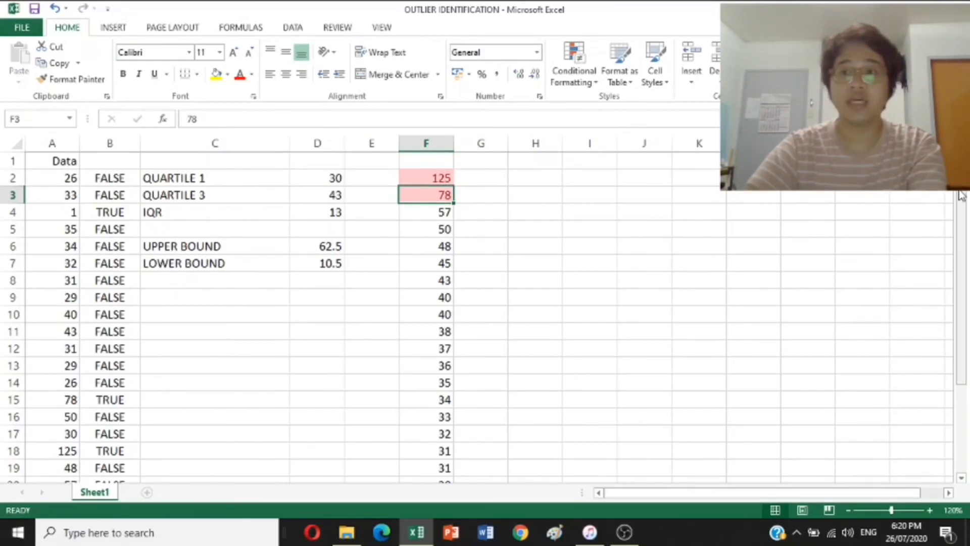
pyautogui.moveTo(959, 283); pyautogui.dragTo(955, 326)
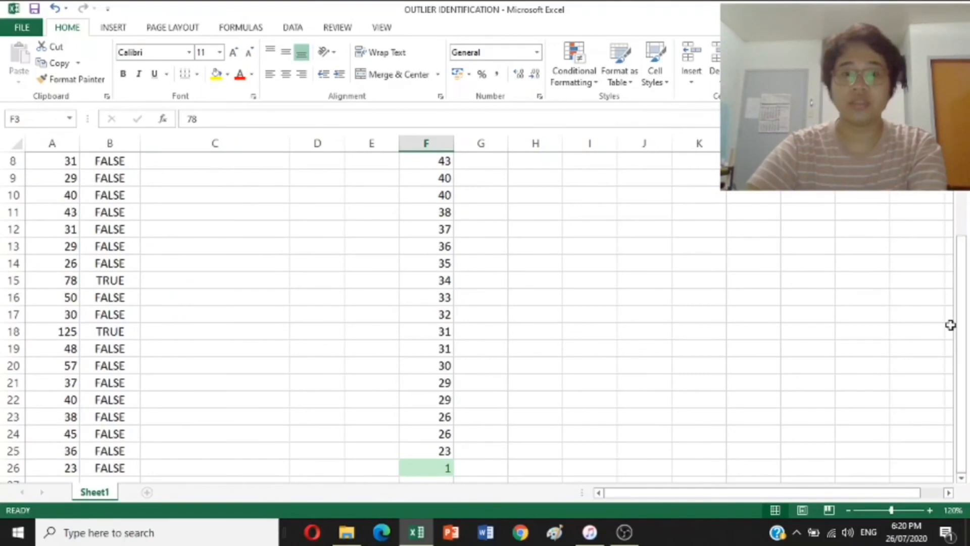
pyautogui.click(441, 465)
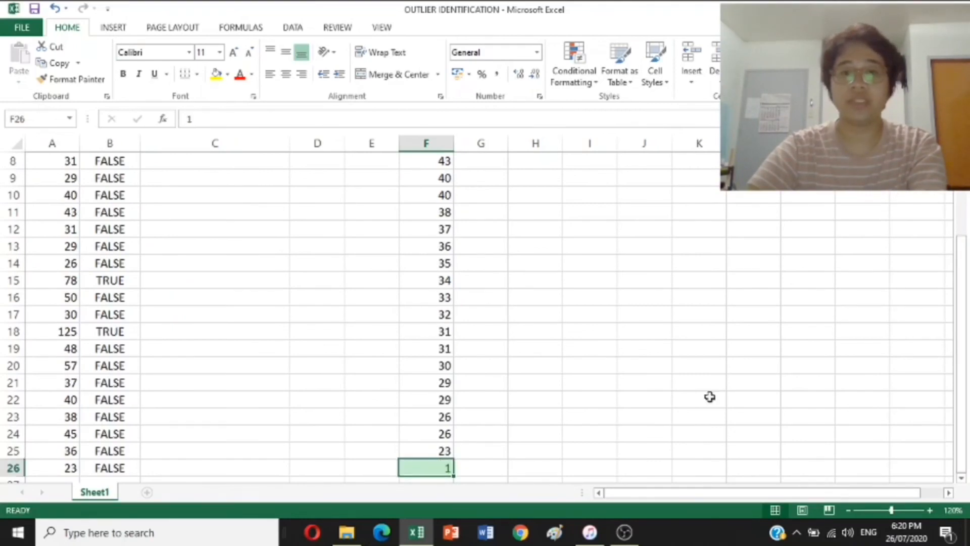
pyautogui.moveTo(960, 401); pyautogui.dragTo(964, 295)
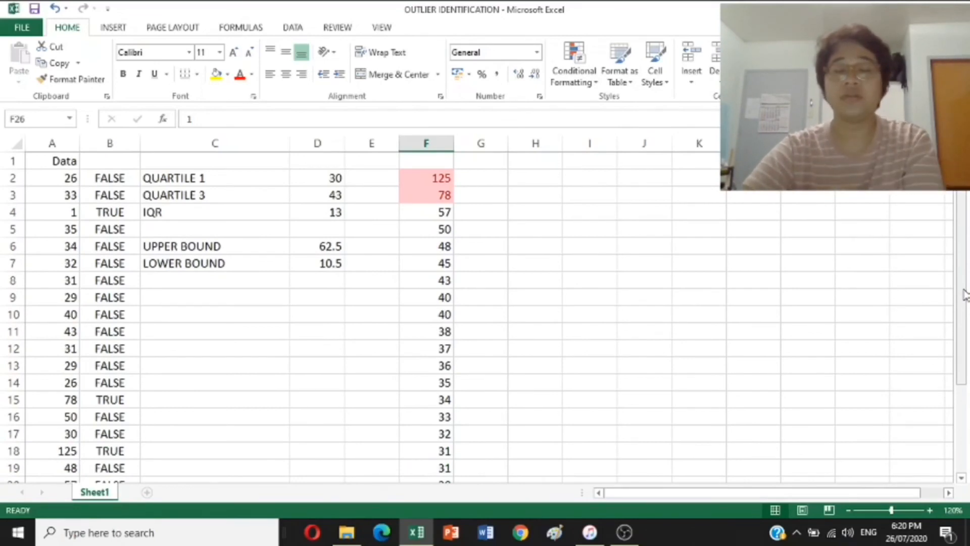